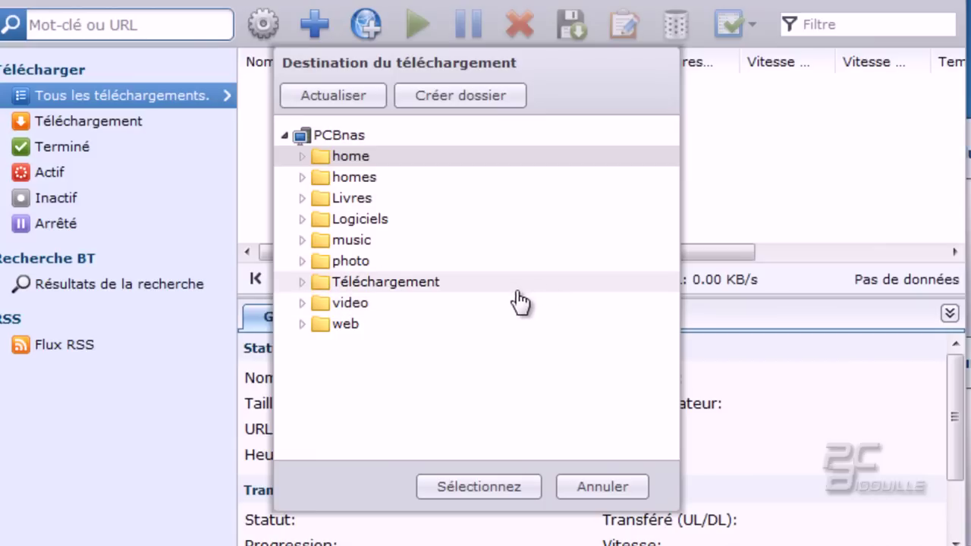
Set the download destination to the Téléchargement folder and maximize the Download Station window
{"action": "left_click", "coordinate": [372, 283]}
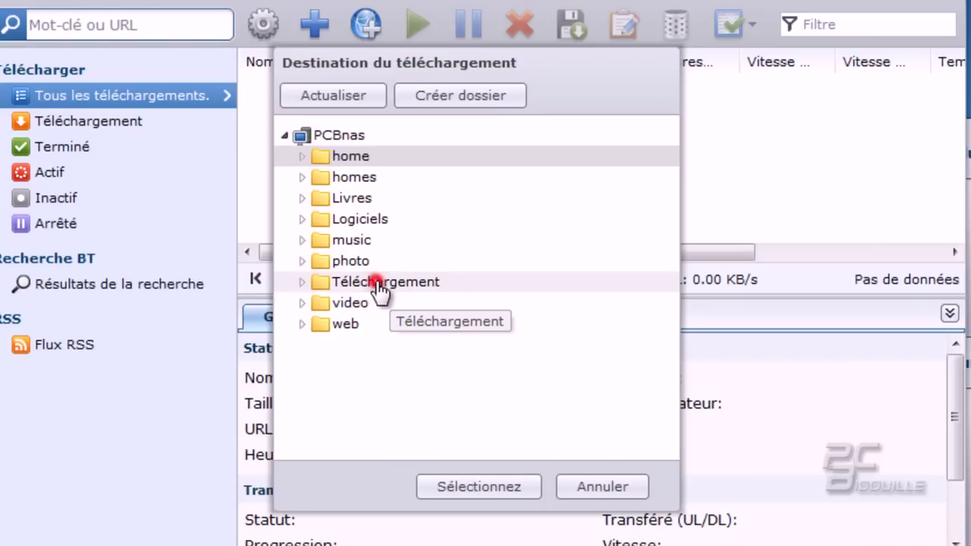
{"action": "left_click", "coordinate": [471, 480]}
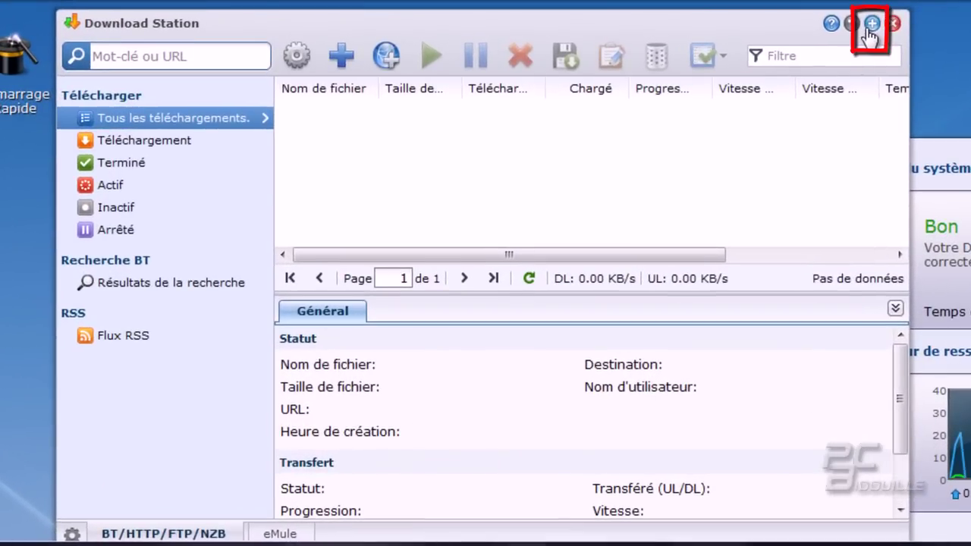
{"action": "left_click", "coordinate": [870, 26]}
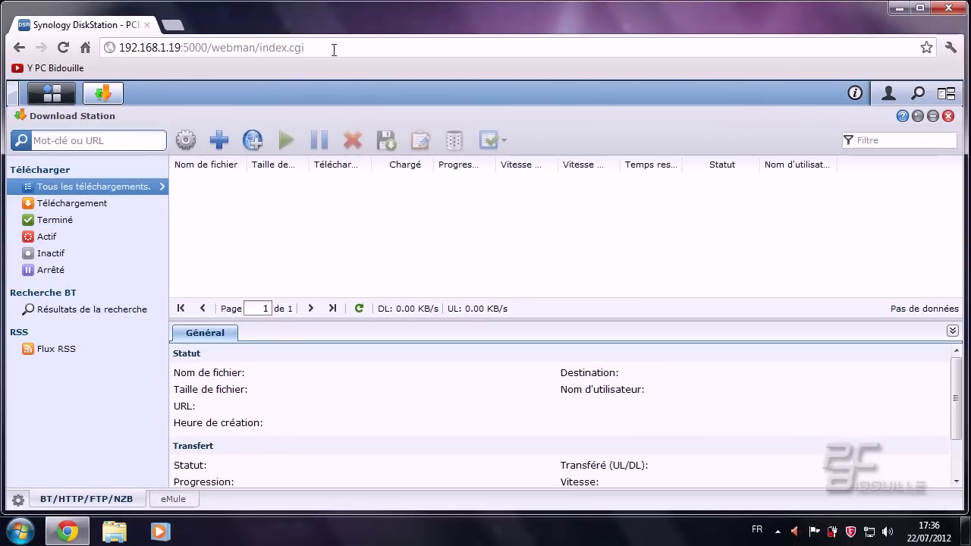
Search the web for "windows 8" in a new tab and open the Windows 8 Release Preview download page from Microsoft's result
{"action": "left_click", "coordinate": [172, 25]}
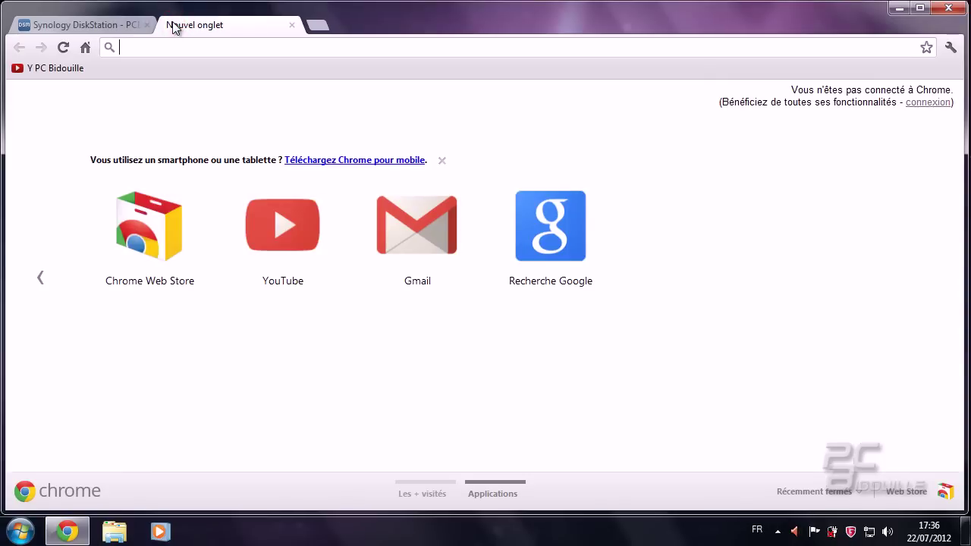
{"action": "type", "text": "windows 8"}
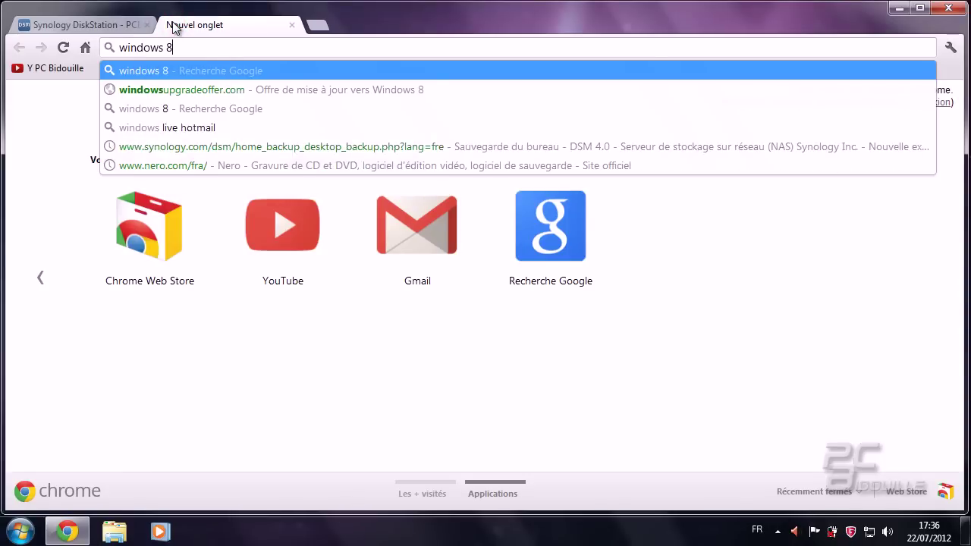
{"action": "key", "text": "Return"}
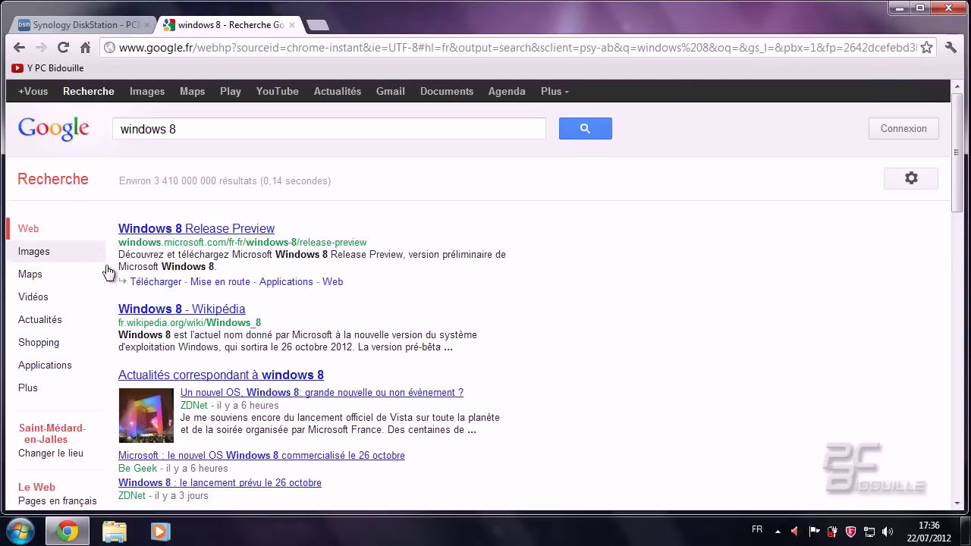
{"action": "left_click", "coordinate": [154, 229]}
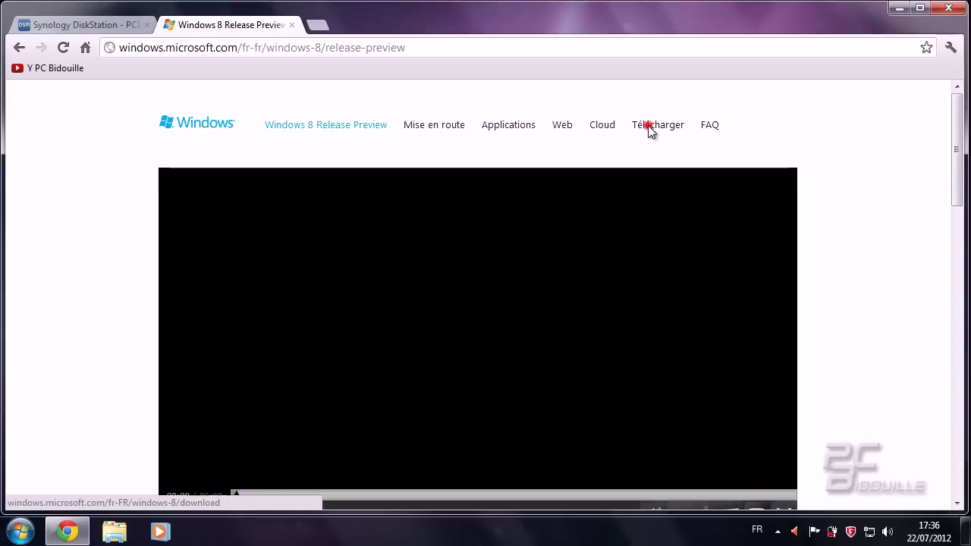
{"action": "left_click", "coordinate": [650, 128]}
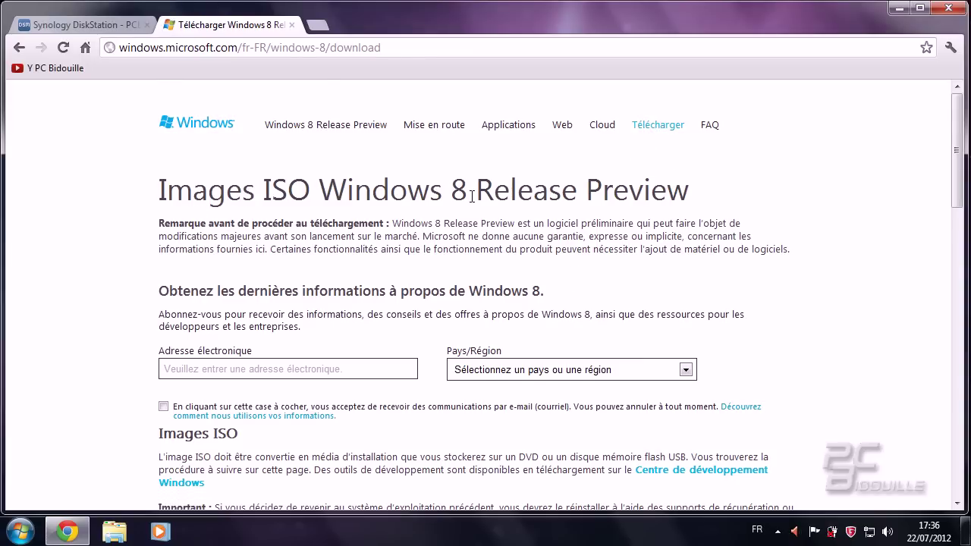
Expand the Français ISO images and copy the link address of the 32 bits (x86) download
{"action": "scroll", "coordinate": [470, 196], "scroll_direction": "down", "scroll_amount": 4}
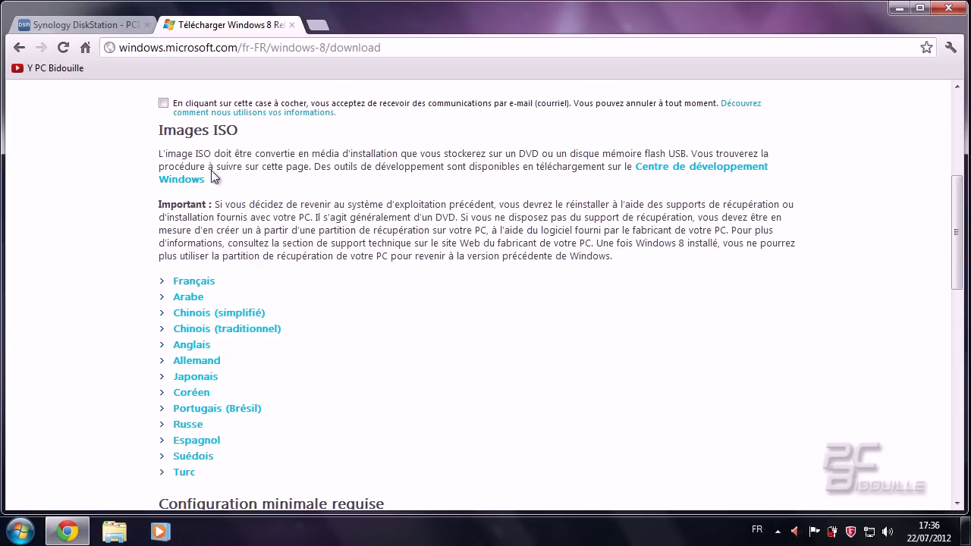
{"action": "left_click", "coordinate": [179, 281]}
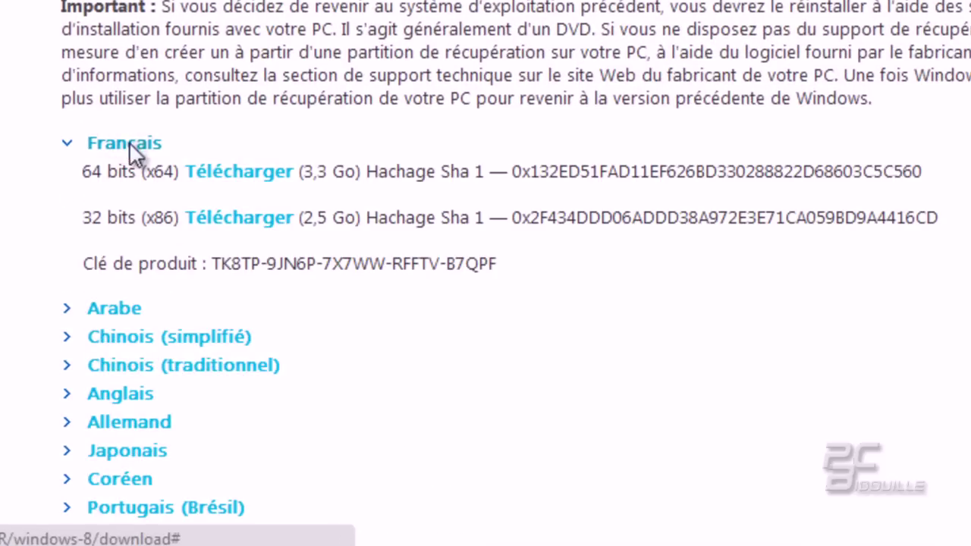
{"action": "right_click", "coordinate": [229, 223]}
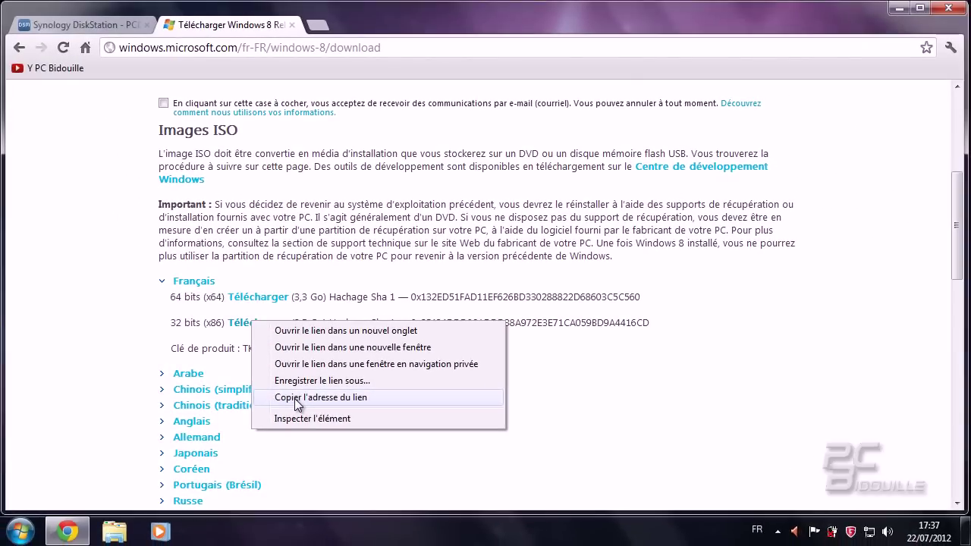
{"action": "left_click", "coordinate": [294, 398]}
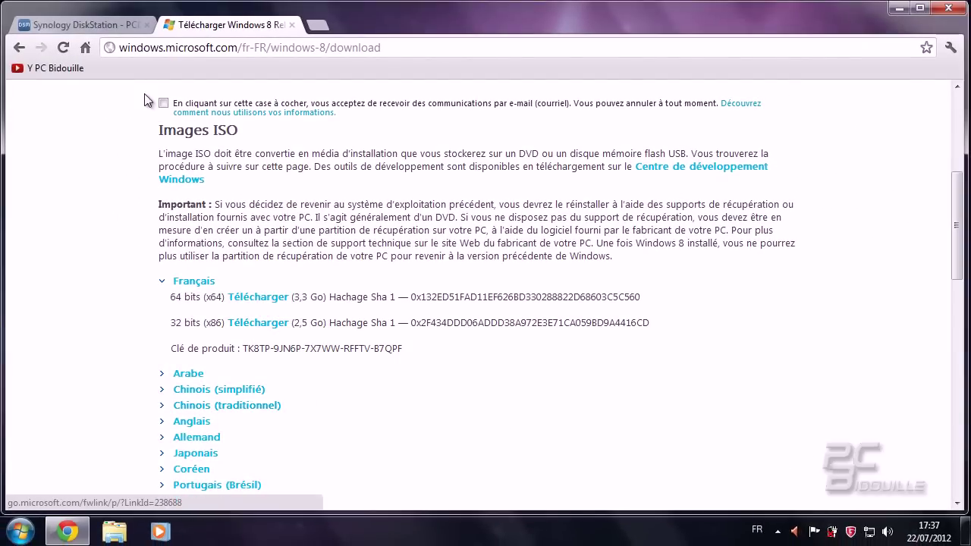
Return to Download Station, paste the copied ISO link into the keyword or URL field and start its download
{"action": "left_click", "coordinate": [104, 26]}
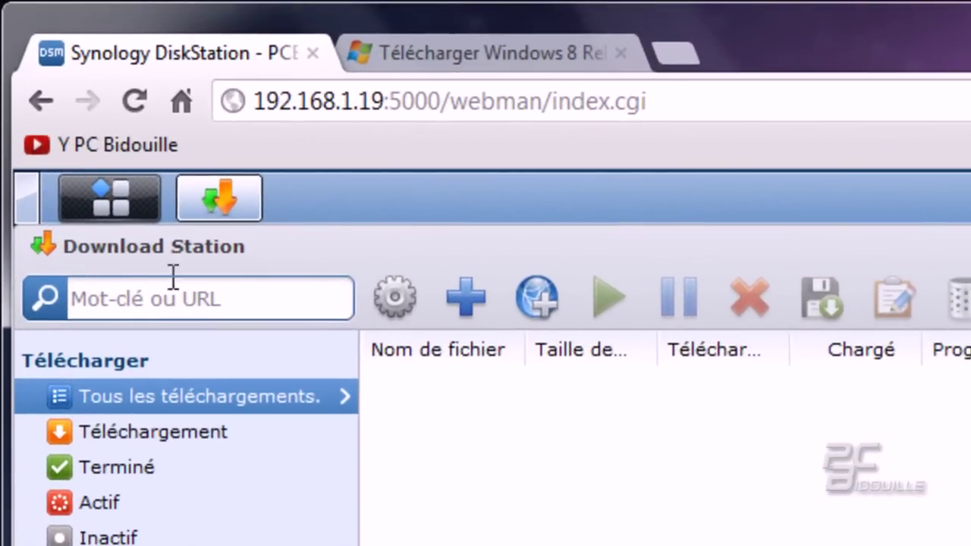
{"action": "left_click", "coordinate": [101, 299]}
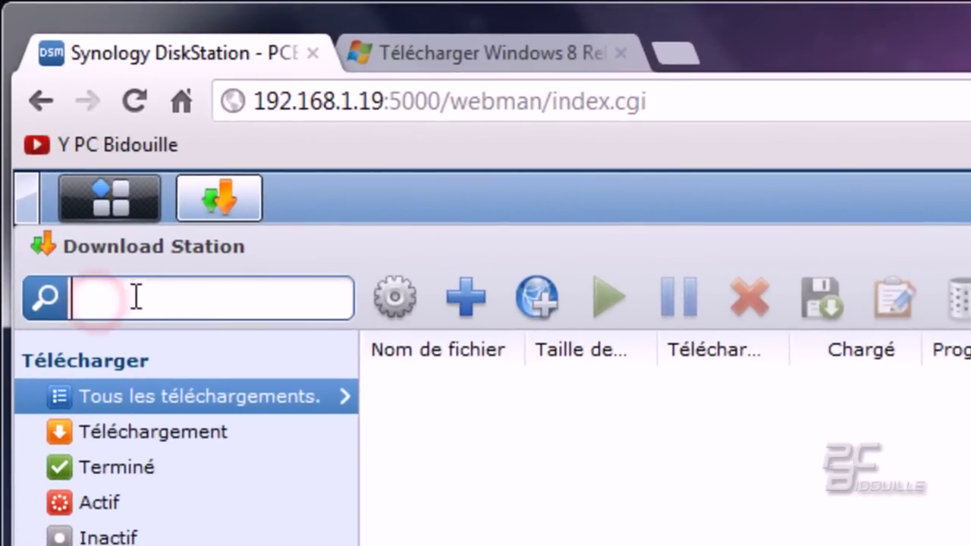
{"action": "right_click", "coordinate": [131, 296]}
{"action": "left_click", "coordinate": [179, 466]}
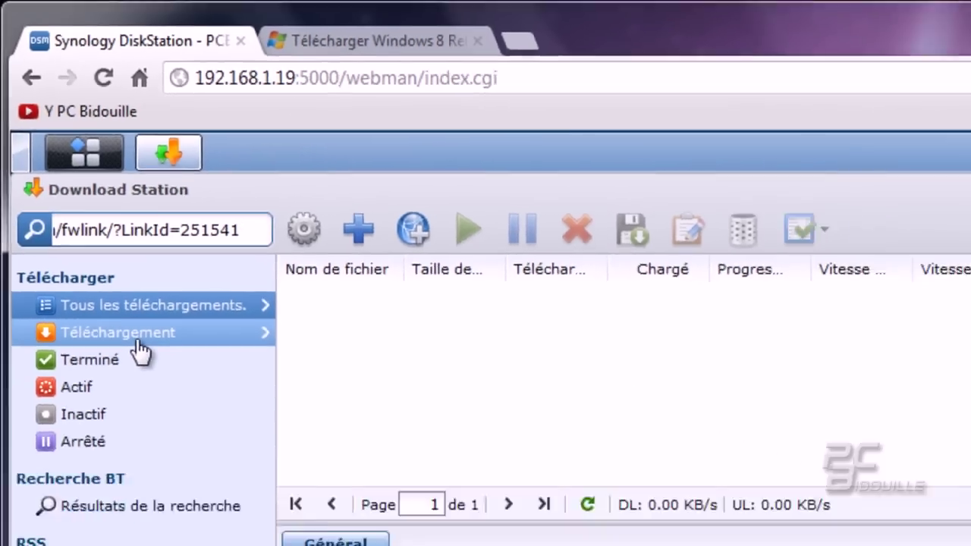
{"action": "key", "text": "Return"}
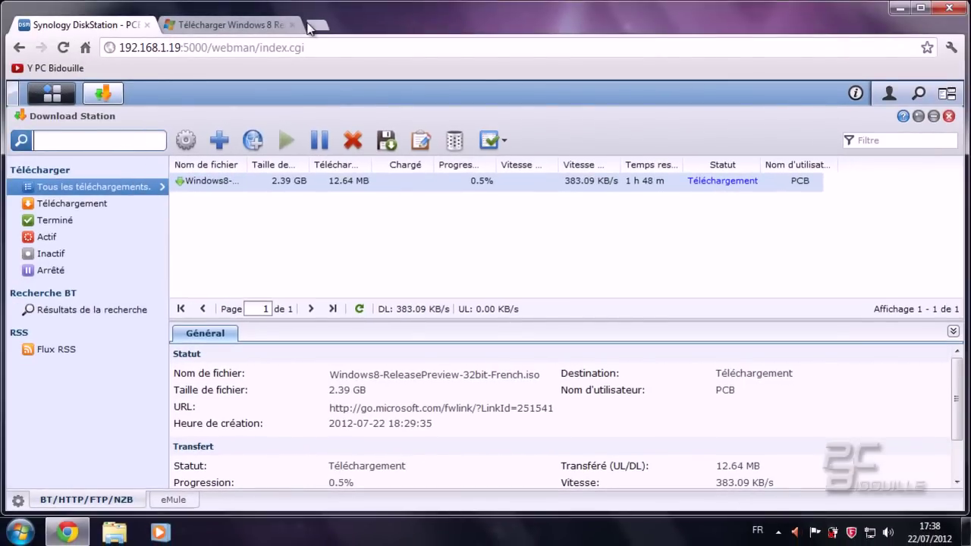
Search the web for "clubic" in a new tab and open the Clubic home page
{"action": "left_click", "coordinate": [312, 26]}
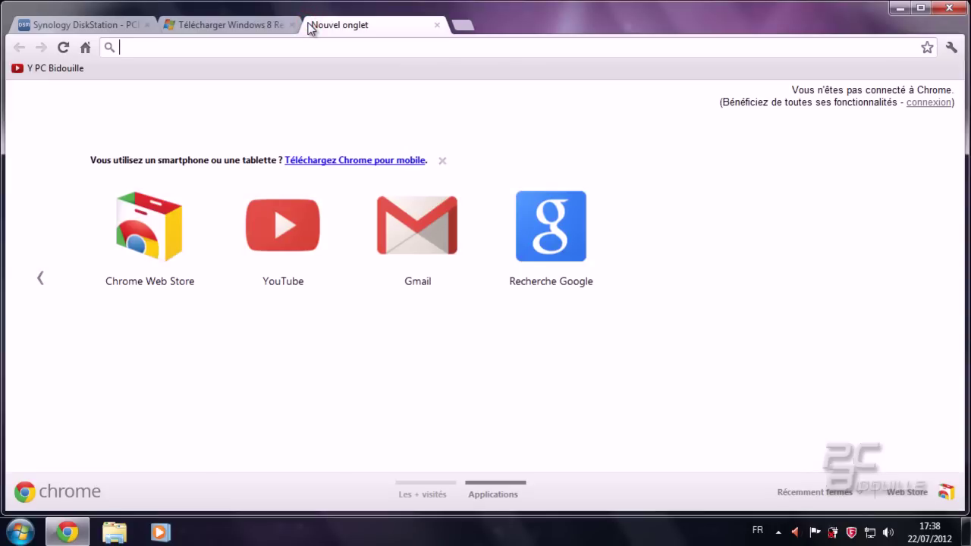
{"action": "type", "text": "clubic"}
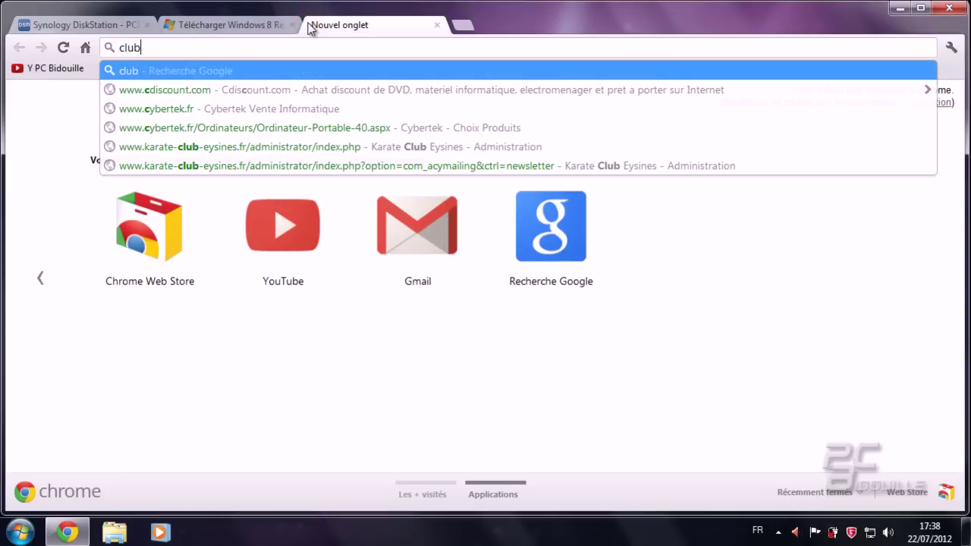
{"action": "key", "text": "Return"}
{"action": "left_click", "coordinate": [311, 228]}
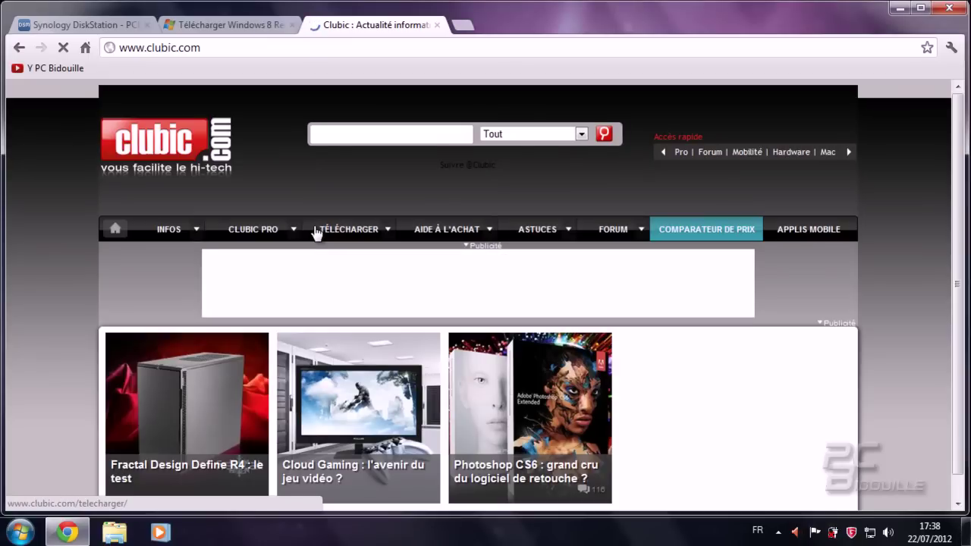
Search the Clubic site for "nero" across all categories
{"action": "scroll", "coordinate": [324, 229], "scroll_direction": "down", "scroll_amount": 2}
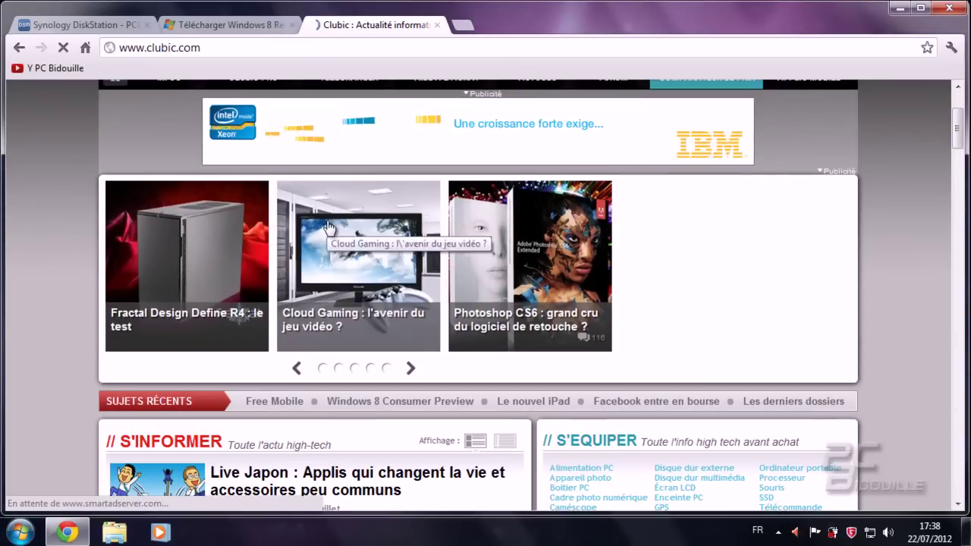
{"action": "scroll", "coordinate": [328, 227], "scroll_direction": "up", "scroll_amount": 2}
{"action": "left_click", "coordinate": [349, 134]}
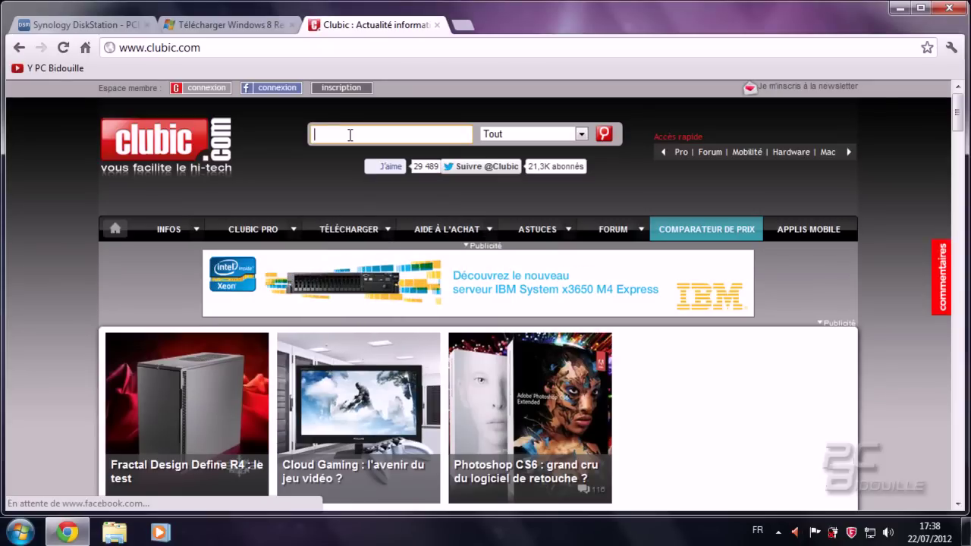
{"action": "type", "text": "nero"}
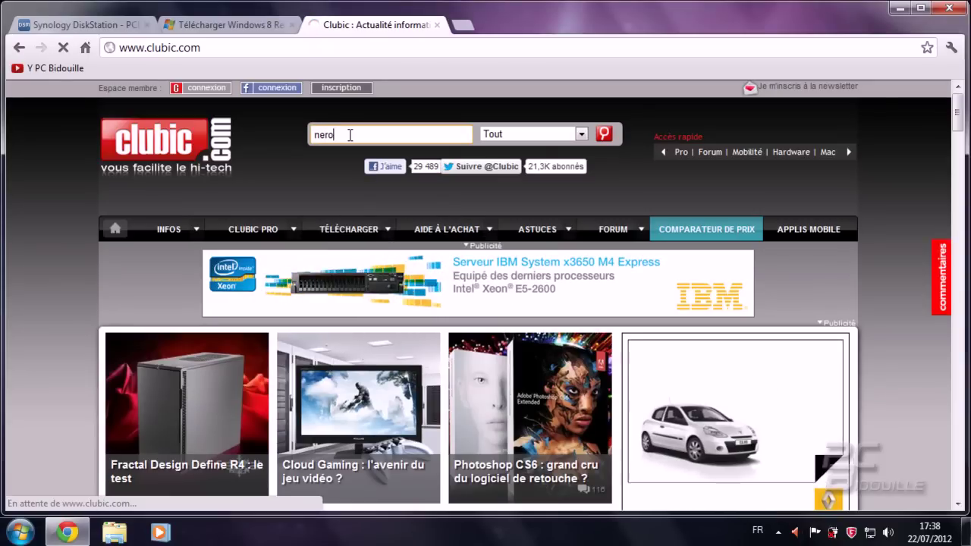
{"action": "key", "text": "Return"}
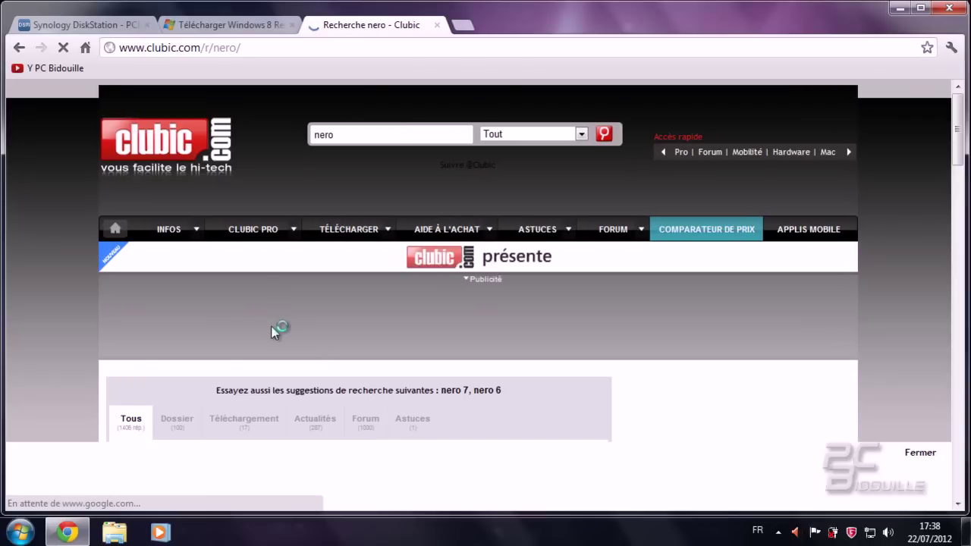
Open the Nero BurnLite page from the Téléchargement section of the search results
{"action": "scroll", "coordinate": [271, 326], "scroll_direction": "down", "scroll_amount": 4}
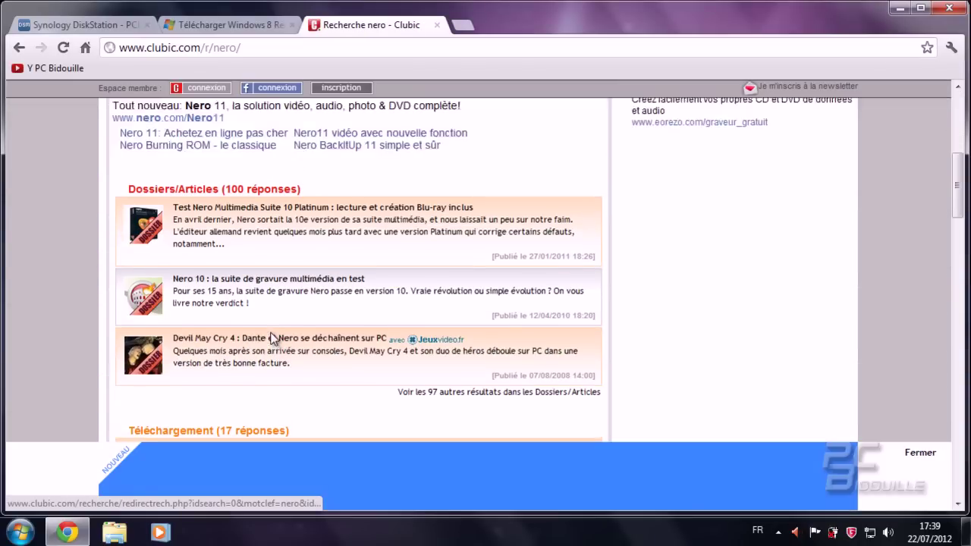
{"action": "scroll", "coordinate": [270, 337], "scroll_direction": "down", "scroll_amount": 2}
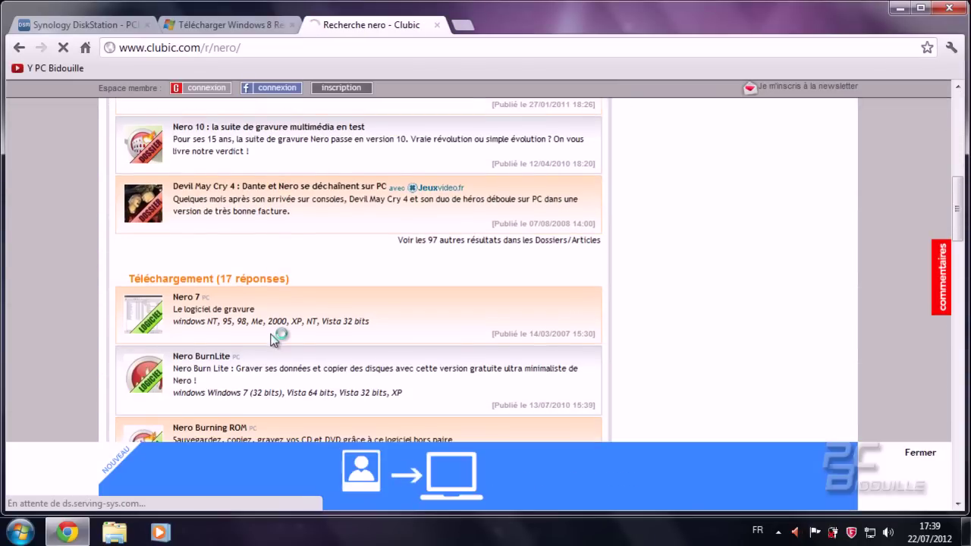
{"action": "scroll", "coordinate": [273, 339], "scroll_direction": "down", "scroll_amount": 1}
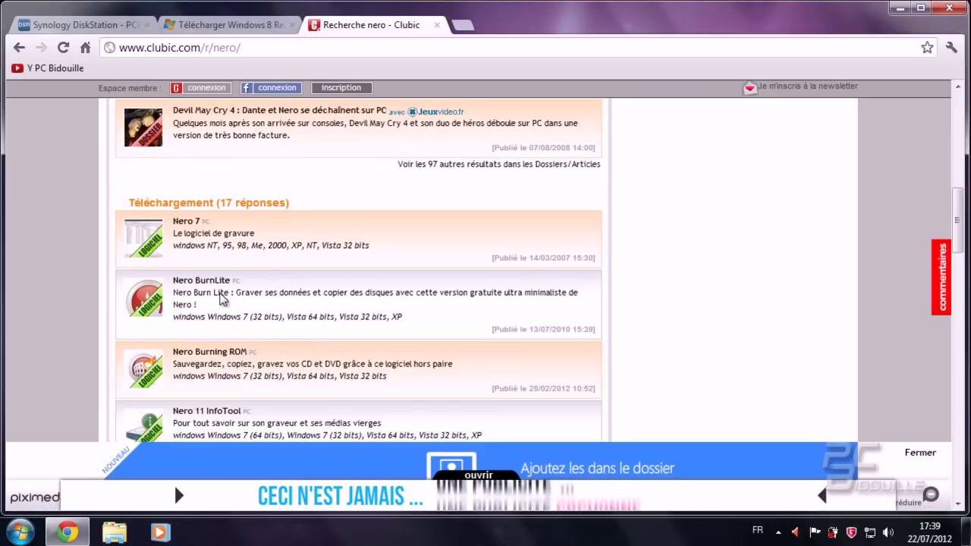
{"action": "left_click", "coordinate": [220, 297]}
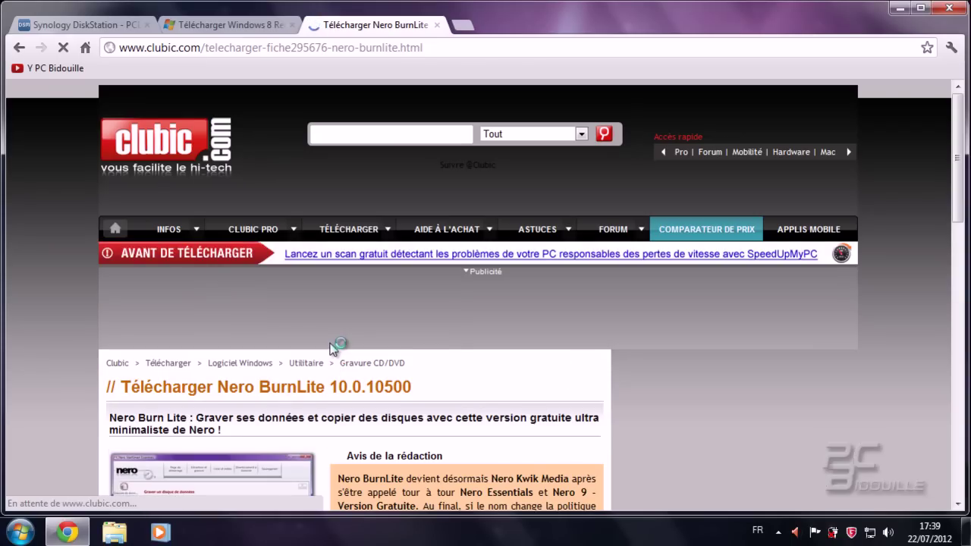
Look through the Nero BurnLite description and open the download page for the free full version
{"action": "scroll", "coordinate": [331, 348], "scroll_direction": "down", "scroll_amount": 4}
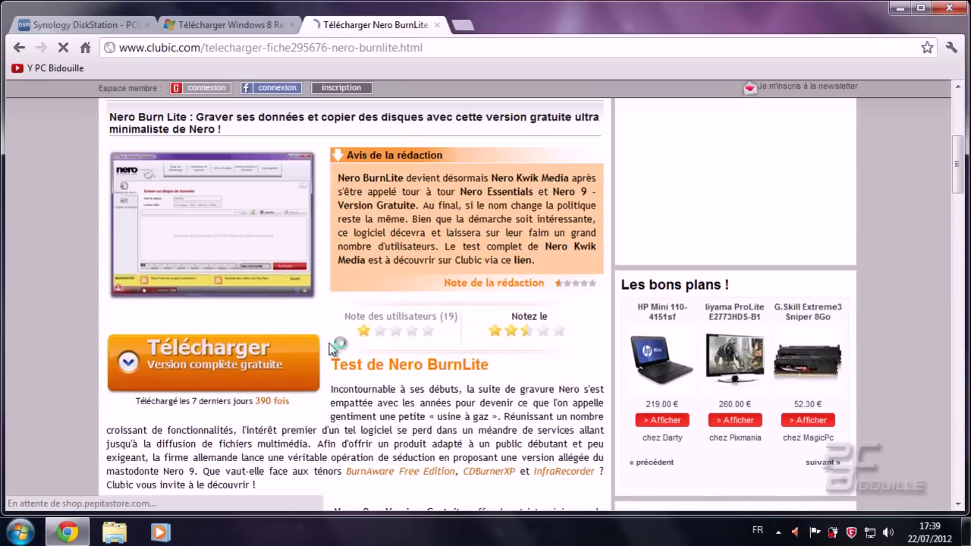
{"action": "scroll", "coordinate": [331, 348], "scroll_direction": "down", "scroll_amount": 6}
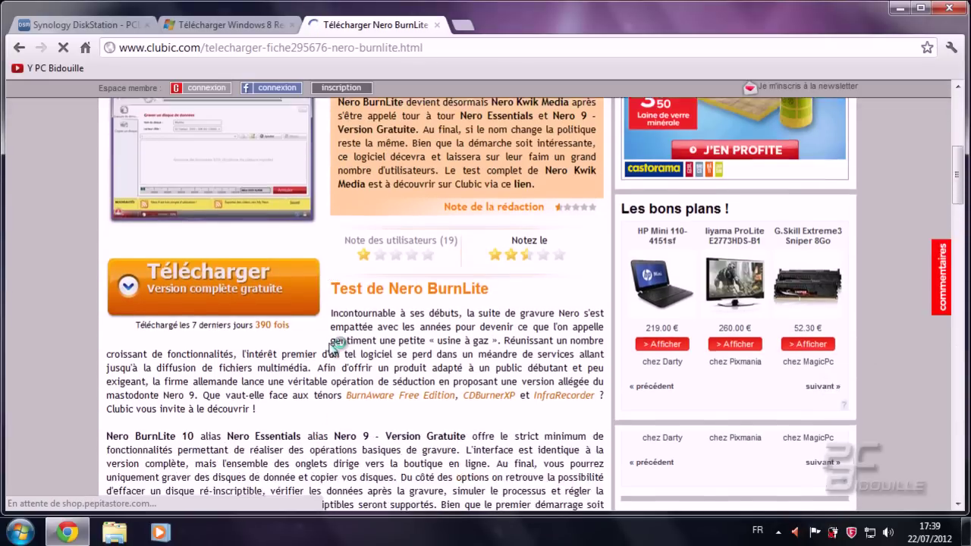
{"action": "scroll", "coordinate": [333, 350], "scroll_direction": "down", "scroll_amount": 1}
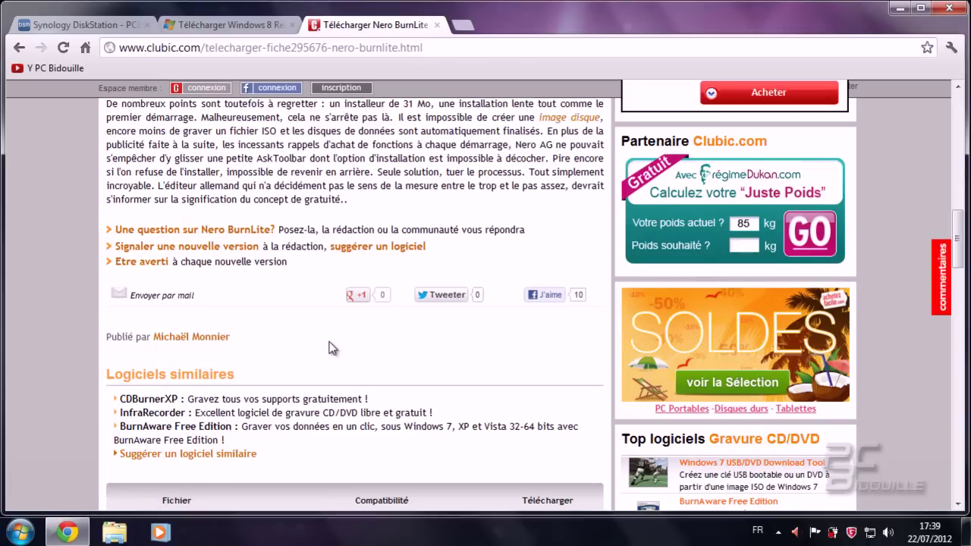
{"action": "scroll", "coordinate": [330, 348], "scroll_direction": "up", "scroll_amount": 7}
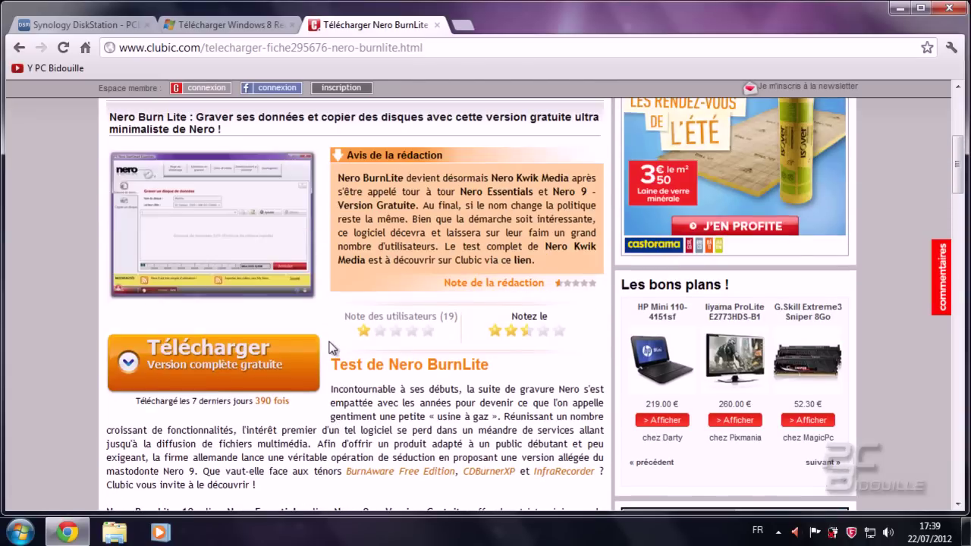
{"action": "left_click", "coordinate": [265, 355]}
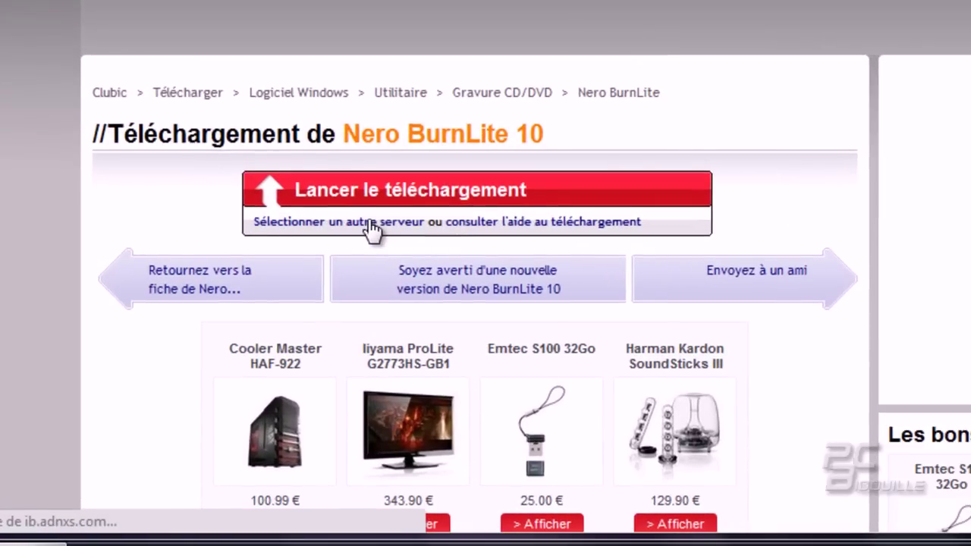
Show the alternative download servers for Nero BurnLite 10 and copy the link address of Serveur FTP Clubic n°1
{"action": "left_click", "coordinate": [371, 223]}
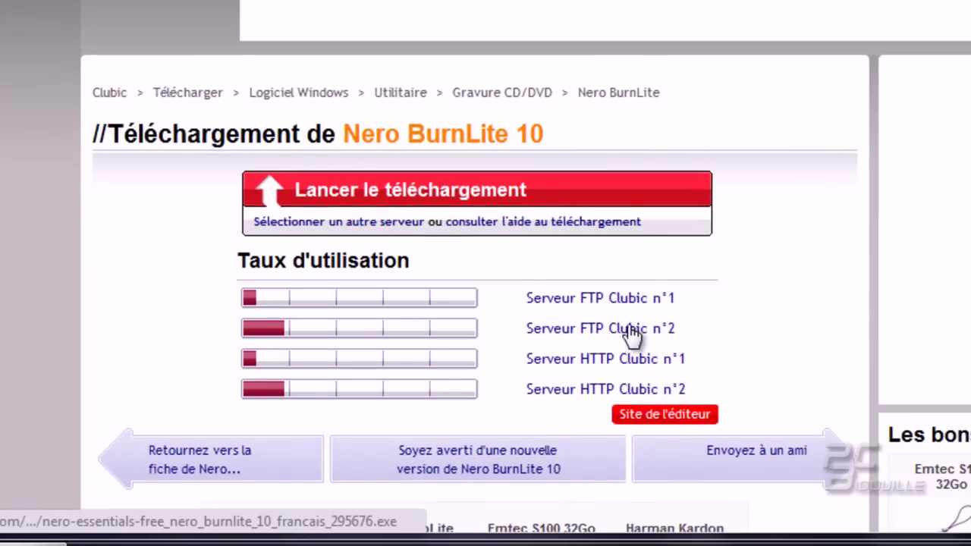
{"action": "right_click", "coordinate": [599, 300]}
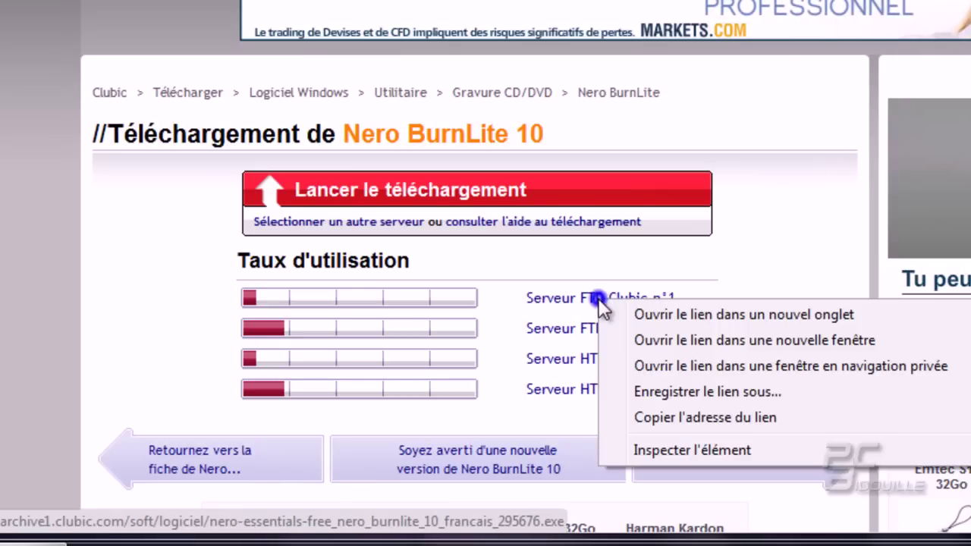
{"action": "left_click", "coordinate": [664, 417]}
Add the copied FTP link for Nero BurnLite as a download task in Download Station and widen the file name column
{"action": "left_click", "coordinate": [106, 17]}
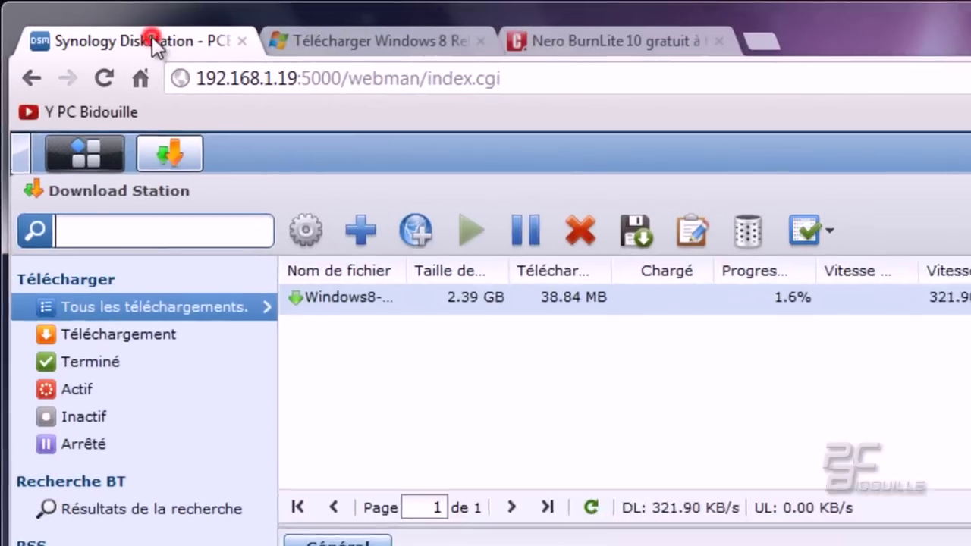
{"action": "left_click", "coordinate": [132, 244]}
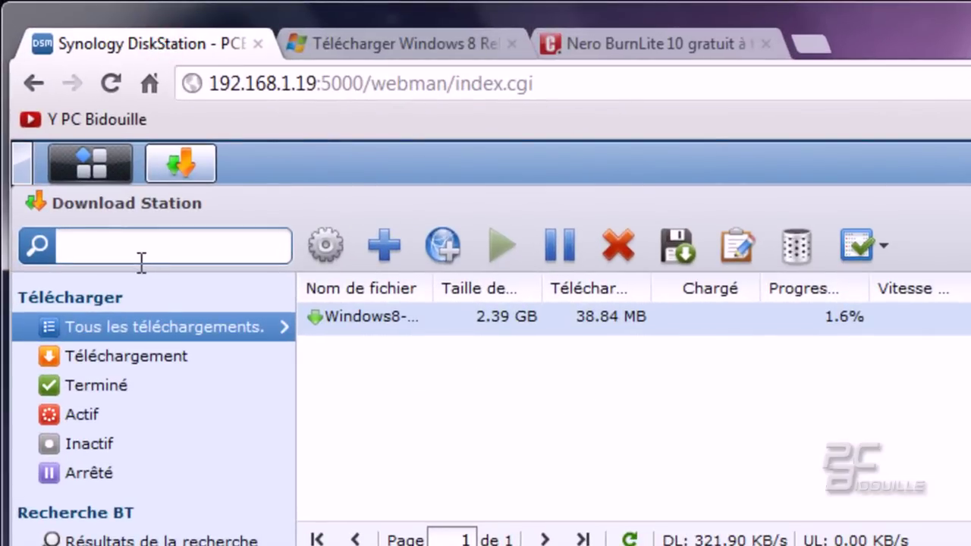
{"action": "key", "text": "ctrl+v"}
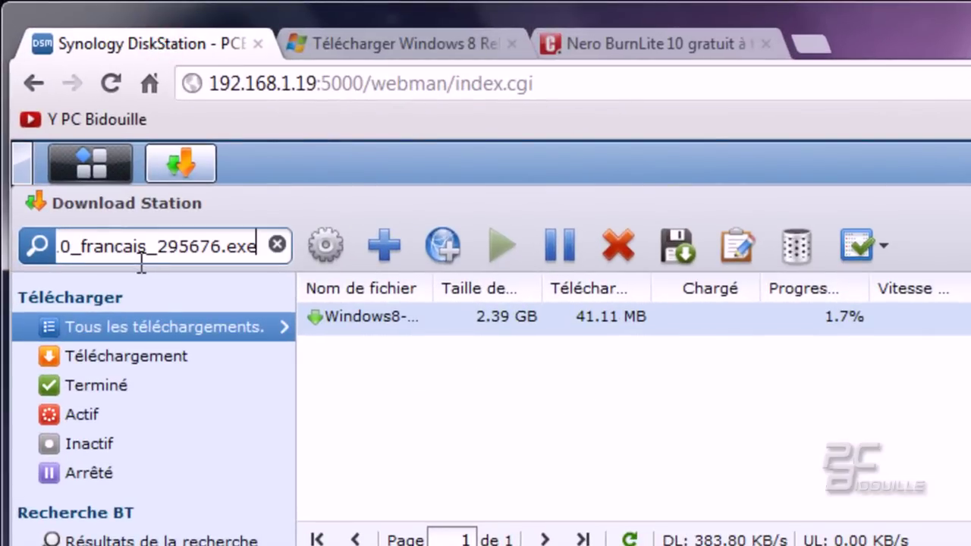
{"action": "key", "text": "Return"}
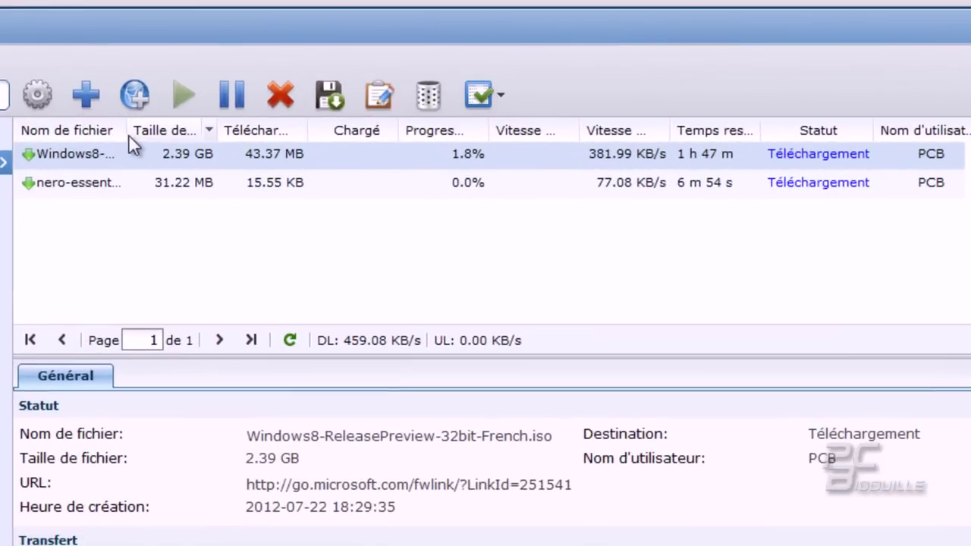
{"action": "left_click_drag", "start_coordinate": [126, 133], "coordinate": [211, 133]}
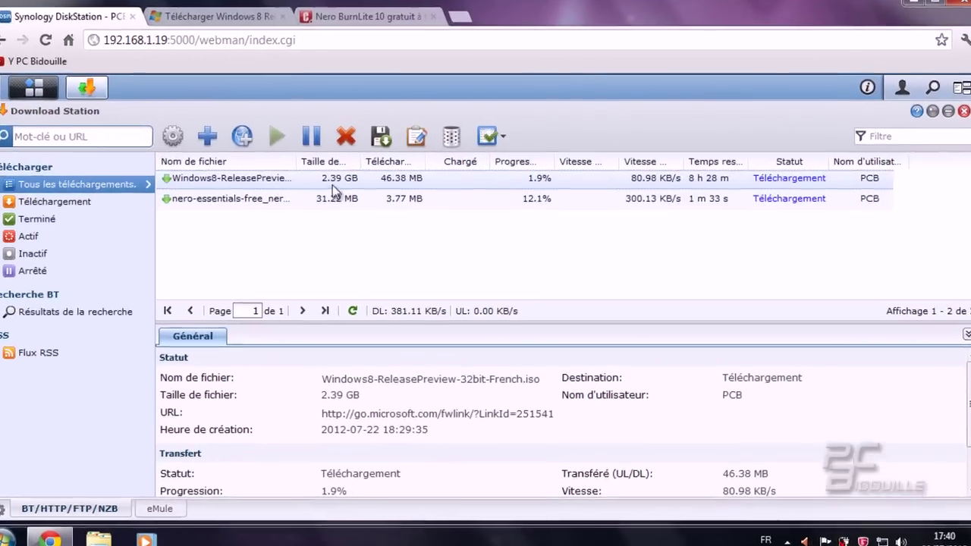
Pause the Windows8-ReleasePreview and nero-essentials downloads one by one, and resume all tasks together
{"action": "left_click", "coordinate": [311, 135]}
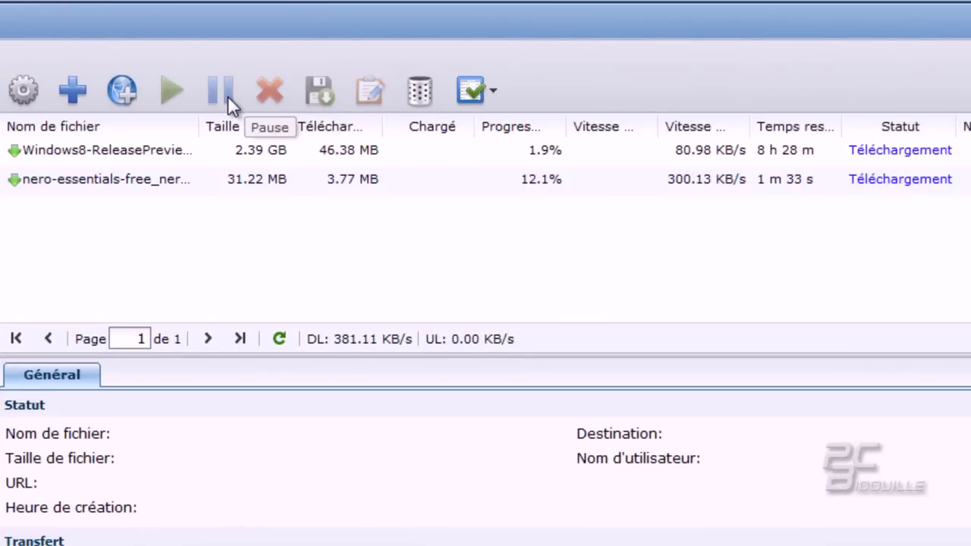
{"action": "left_click", "coordinate": [228, 95]}
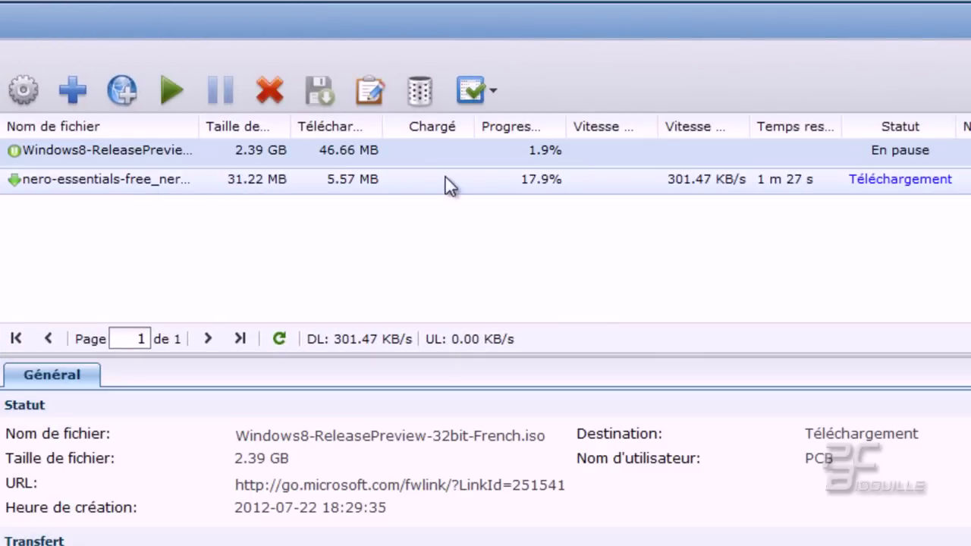
{"action": "left_click", "coordinate": [455, 181]}
{"action": "left_click", "coordinate": [219, 94]}
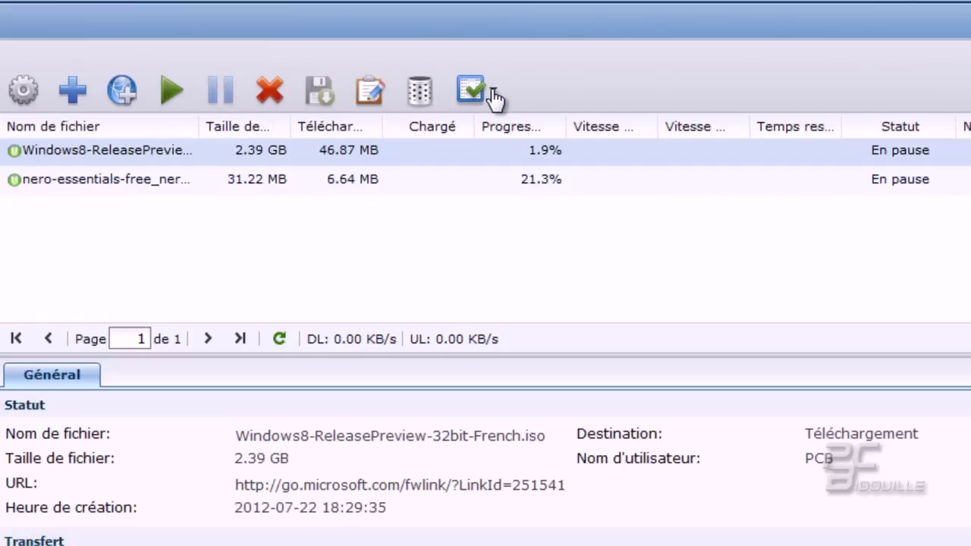
{"action": "left_click", "coordinate": [496, 95]}
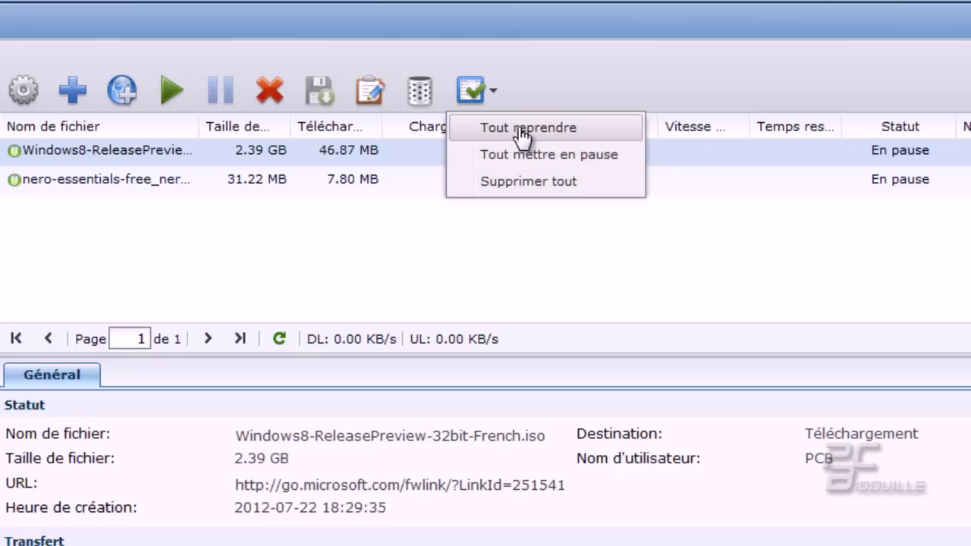
{"action": "left_click", "coordinate": [522, 130]}
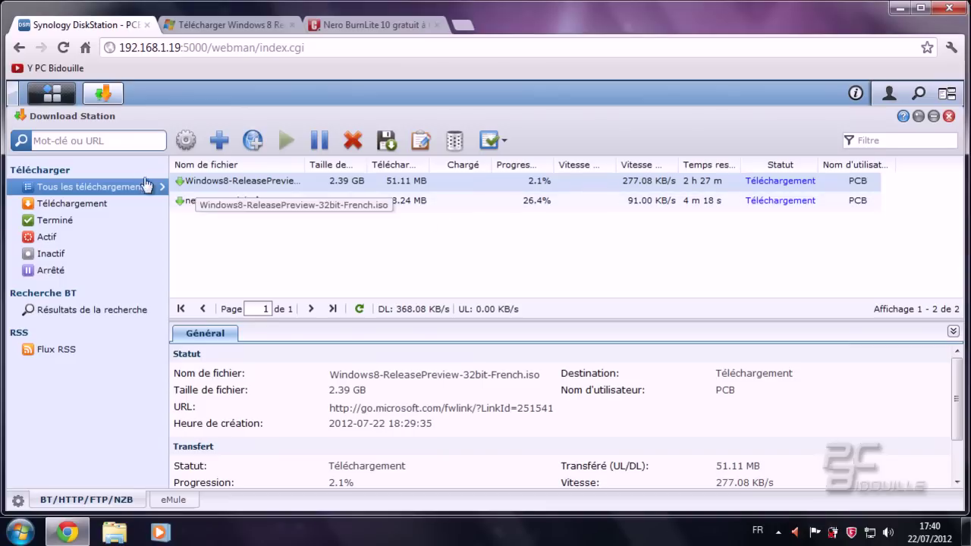
Review the supported file hosts in the Download Station settings and update them all
{"action": "left_click", "coordinate": [175, 144]}
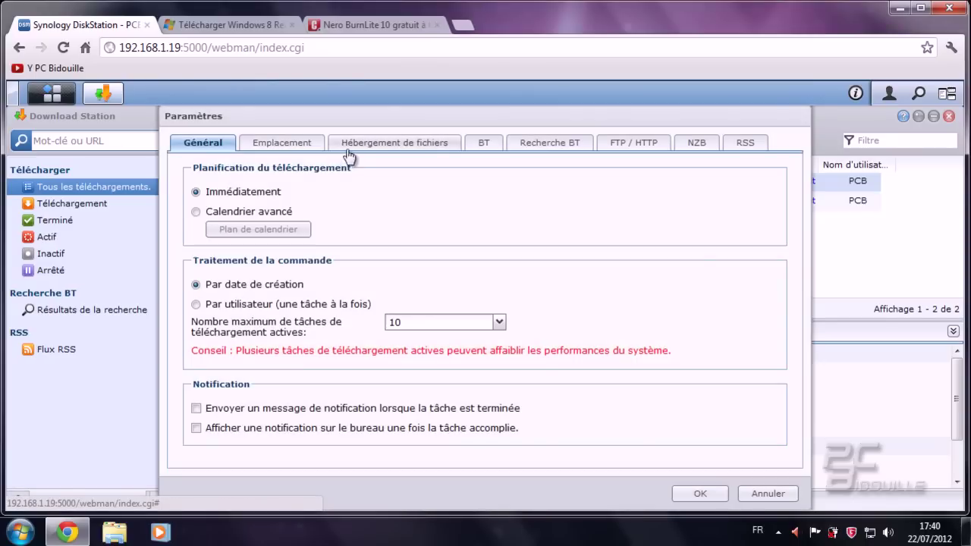
{"action": "left_click", "coordinate": [373, 148]}
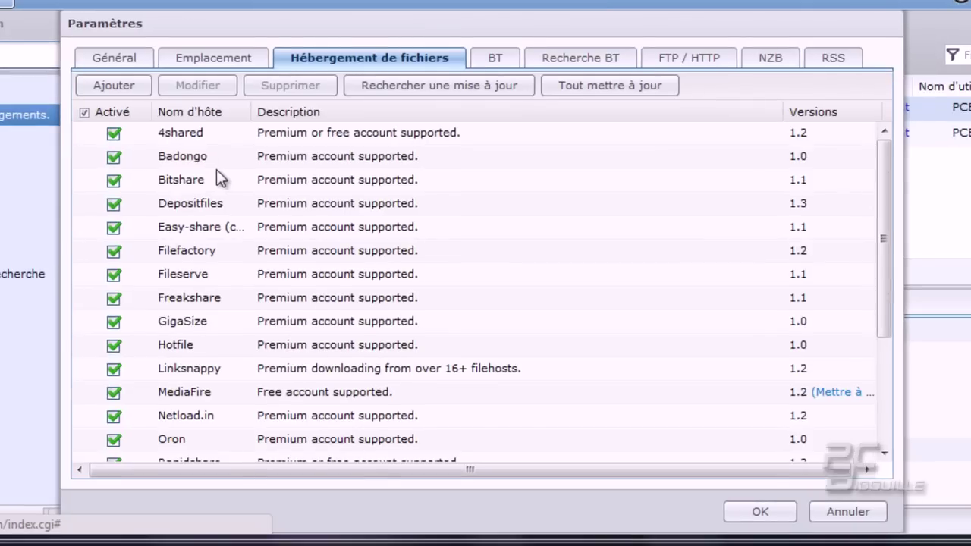
{"action": "scroll", "coordinate": [276, 231], "scroll_direction": "down", "scroll_amount": 2}
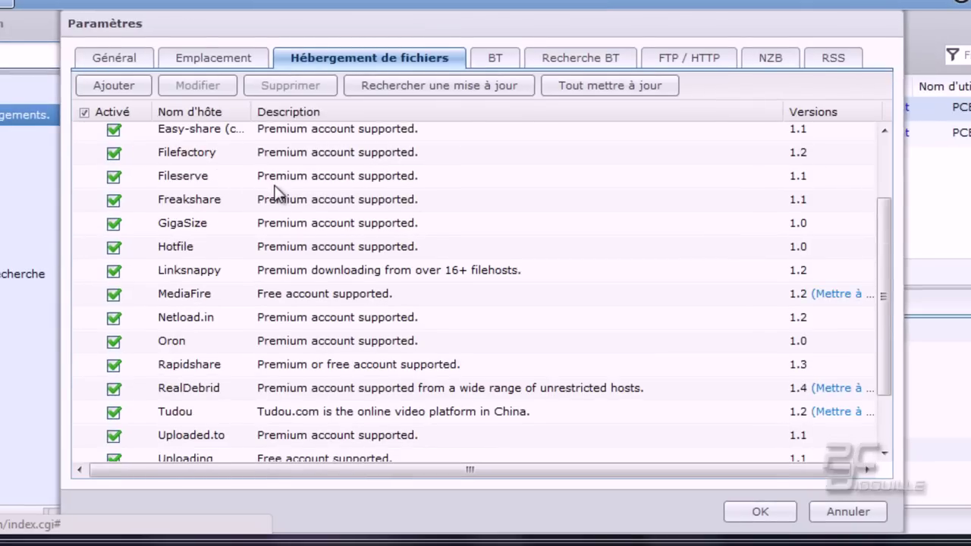
{"action": "scroll", "coordinate": [276, 193], "scroll_direction": "up", "scroll_amount": 2}
{"action": "scroll", "coordinate": [277, 194], "scroll_direction": "down", "scroll_amount": 2}
{"action": "scroll", "coordinate": [303, 279], "scroll_direction": "up", "scroll_amount": 2}
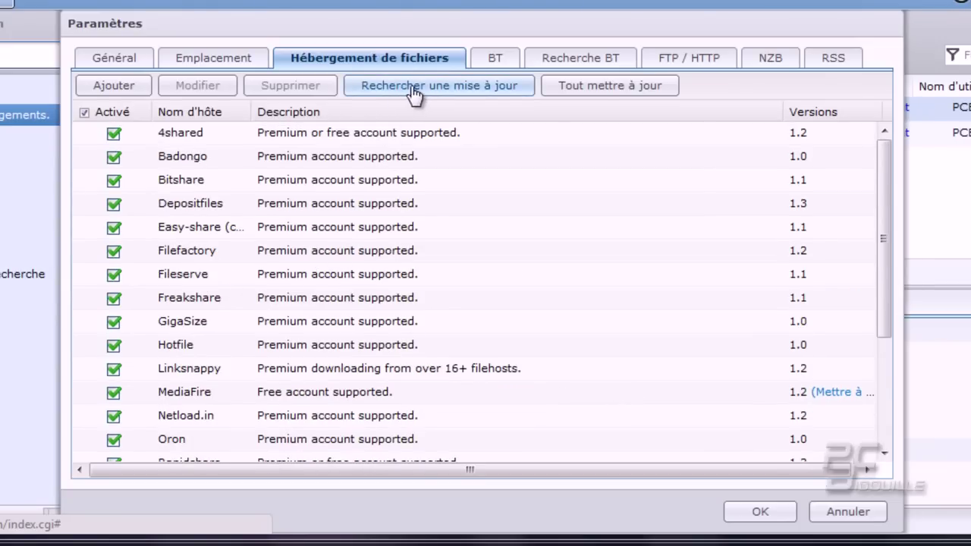
{"action": "left_click", "coordinate": [603, 88]}
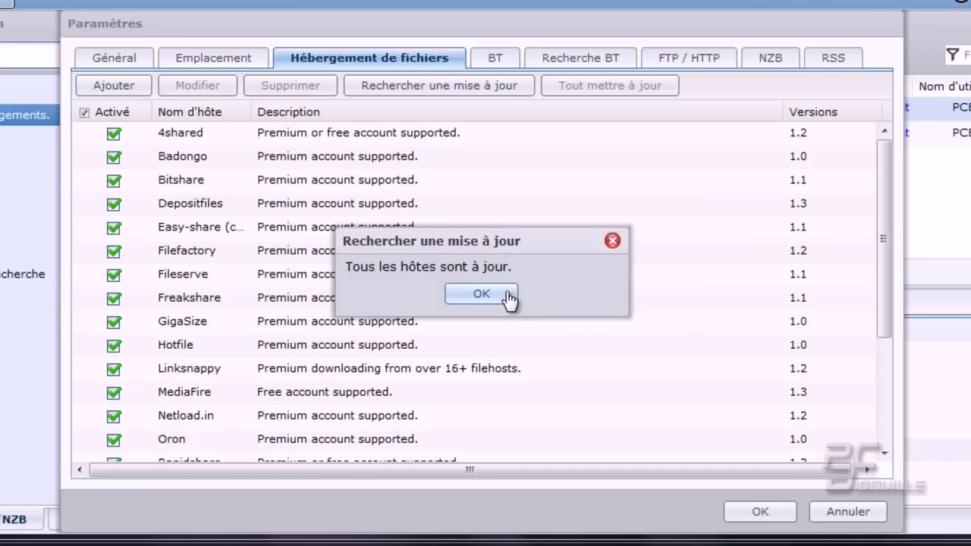
{"action": "left_click", "coordinate": [488, 297]}
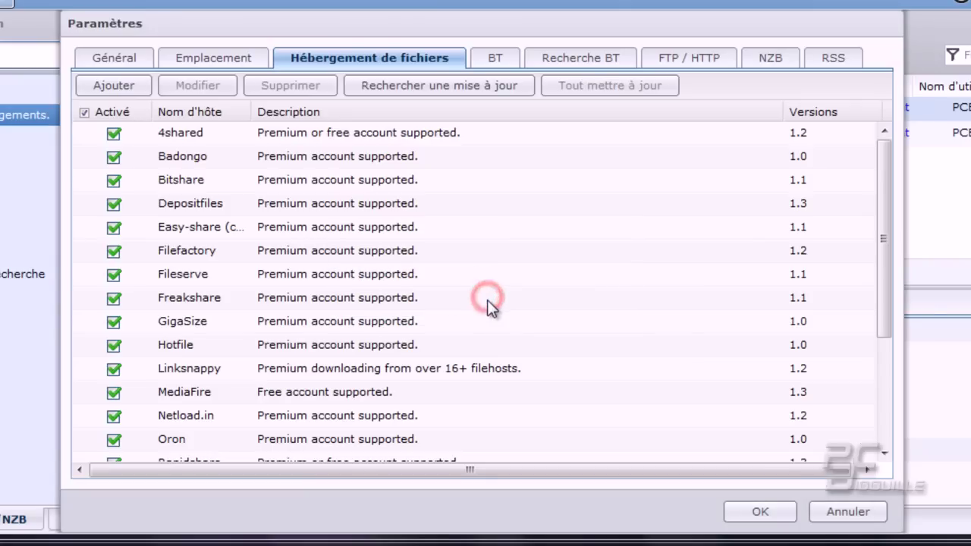
Look through the whole list of updated file hosts, down to the YouTube entry
{"action": "scroll", "coordinate": [486, 311], "scroll_direction": "down", "scroll_amount": 2}
{"action": "scroll", "coordinate": [486, 312], "scroll_direction": "down", "scroll_amount": 2}
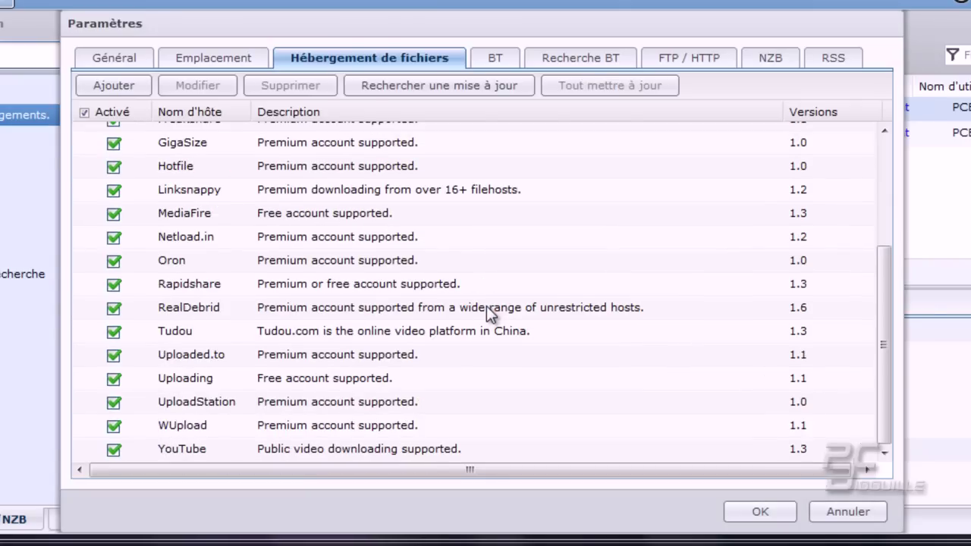
{"action": "scroll", "coordinate": [402, 330], "scroll_direction": "up", "scroll_amount": 3}
{"action": "scroll", "coordinate": [375, 364], "scroll_direction": "down", "scroll_amount": 3}
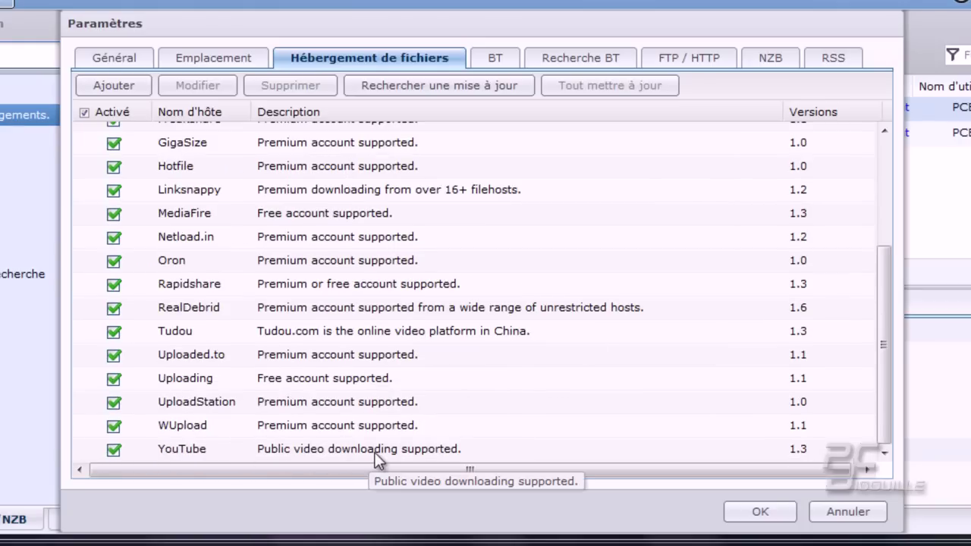
{"action": "scroll", "coordinate": [375, 452], "scroll_direction": "up", "scroll_amount": 4}
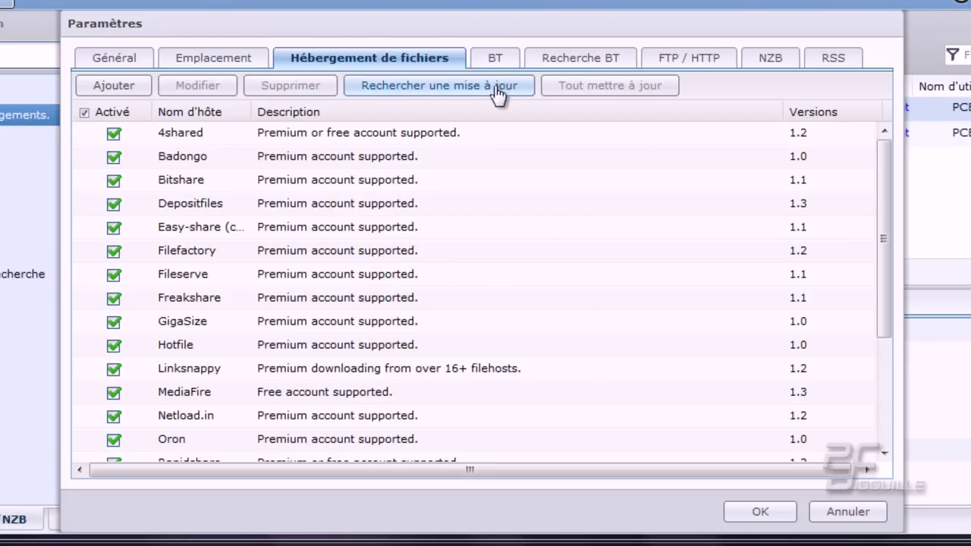
Look at the BT and general download settings, and close the settings with OK
{"action": "left_click", "coordinate": [504, 60]}
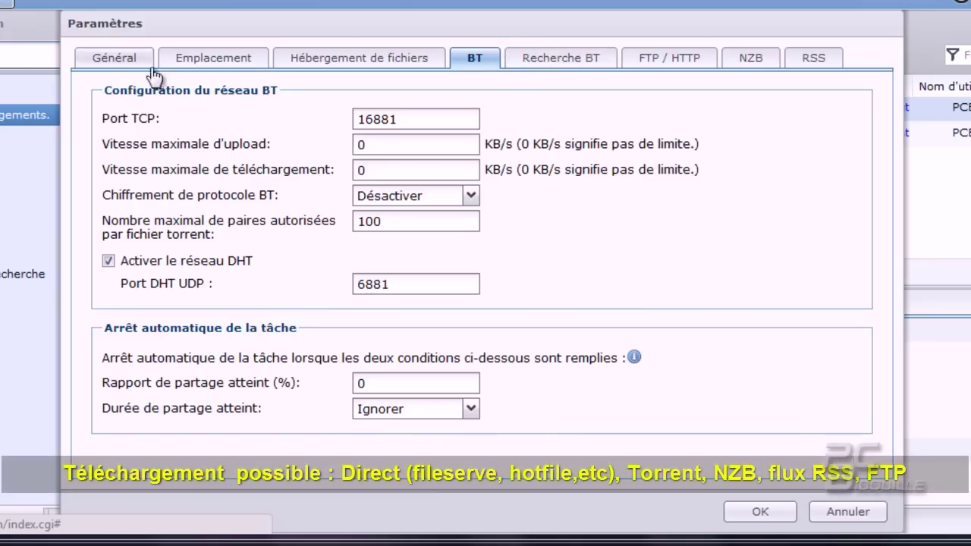
{"action": "left_click", "coordinate": [121, 61]}
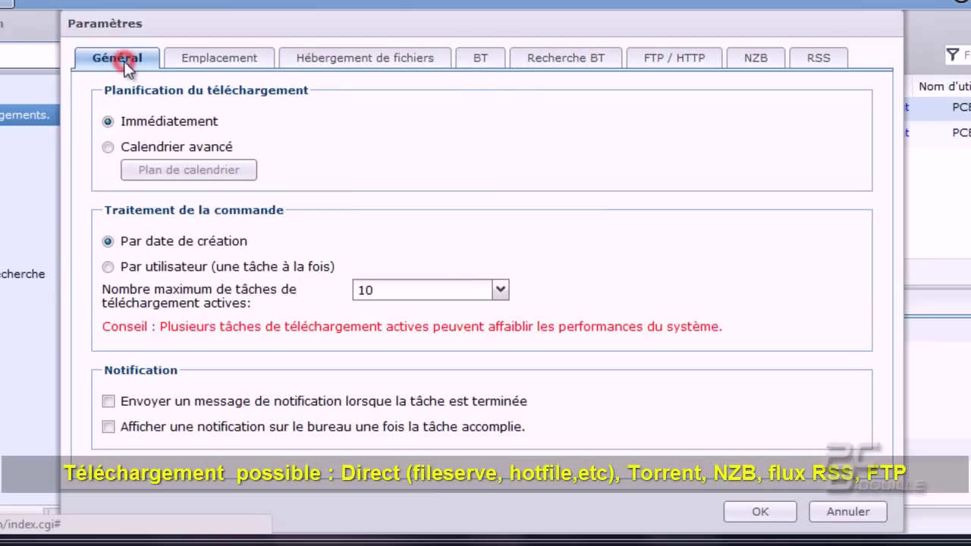
{"action": "left_click", "coordinate": [759, 513]}
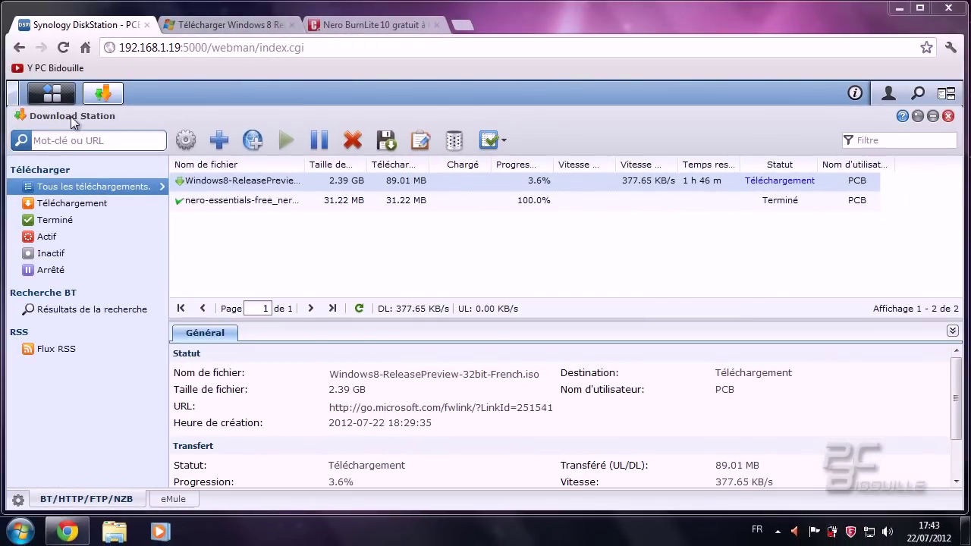
Open File Station from the DSM application list and maximise its window
{"action": "left_click", "coordinate": [67, 98]}
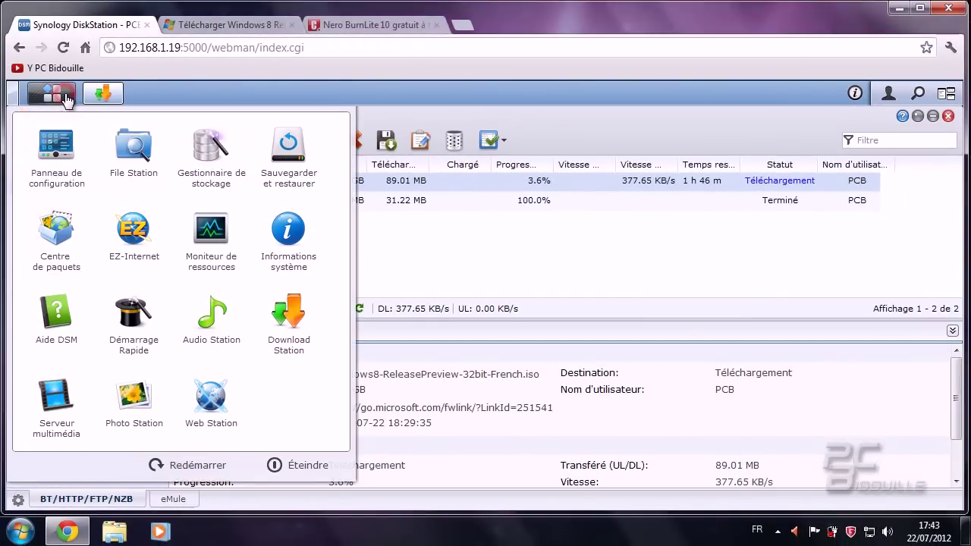
{"action": "scroll", "coordinate": [131, 149], "scroll_direction": "down", "scroll_amount": 1}
{"action": "left_click", "coordinate": [132, 150]}
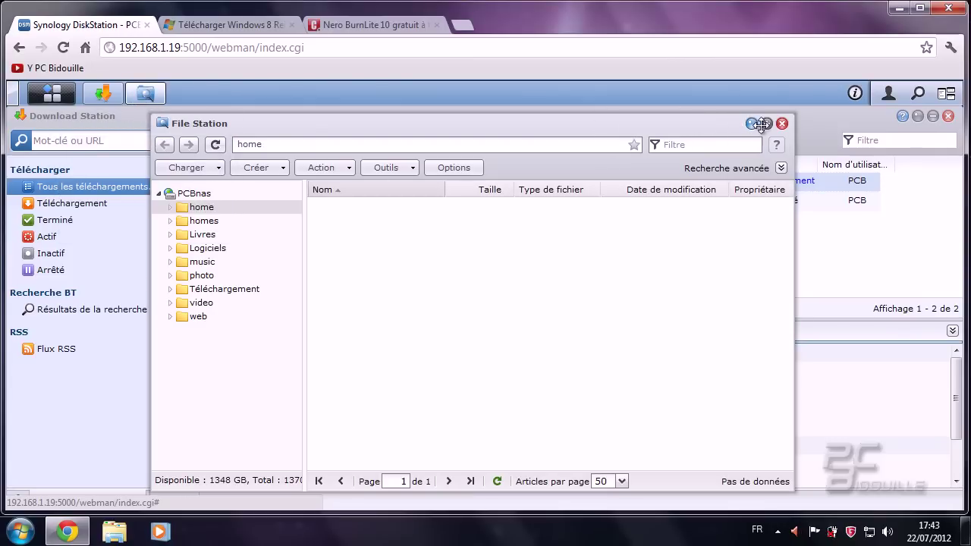
{"action": "left_click", "coordinate": [766, 124]}
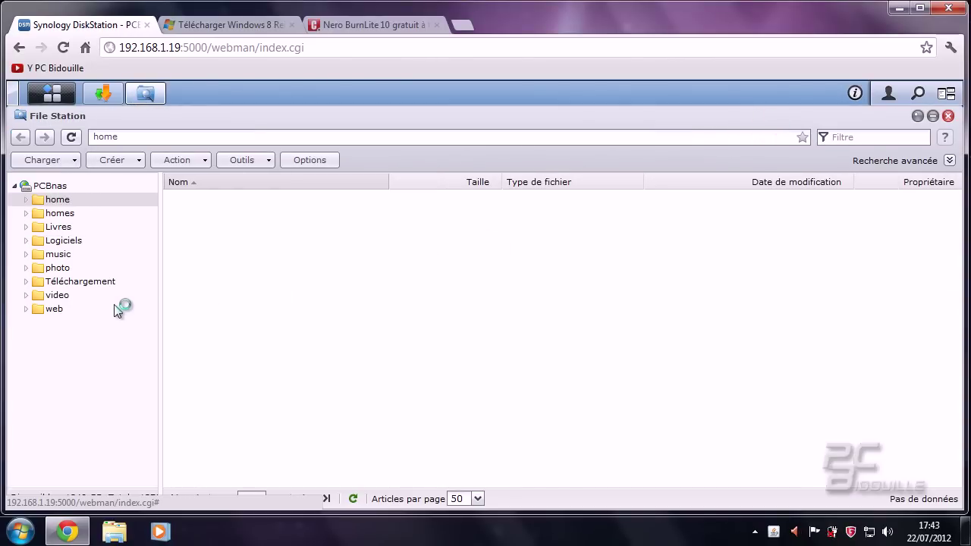
Examine the Téléchargement and Logiciels shared folders for the downloaded Nero file, and close File Station
{"action": "left_click", "coordinate": [102, 286]}
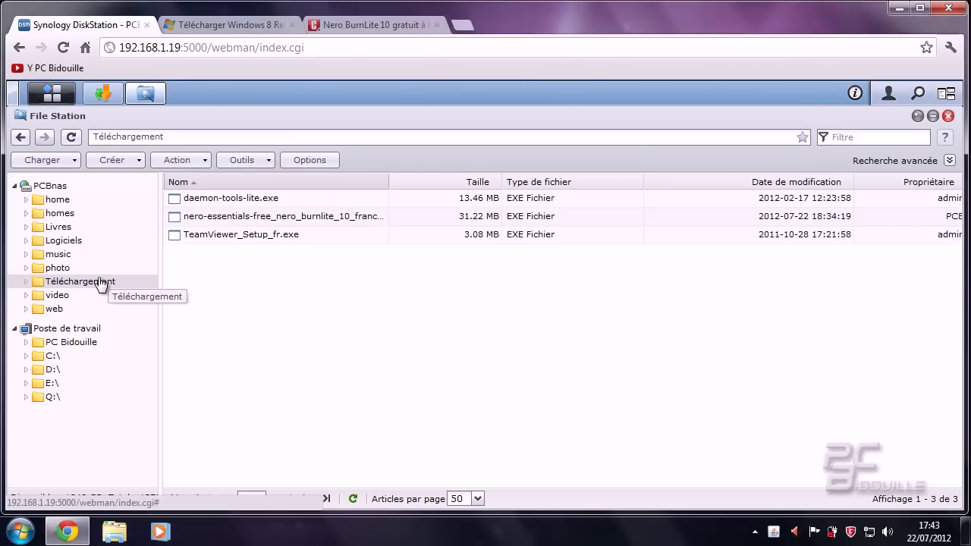
{"action": "left_click", "coordinate": [84, 241]}
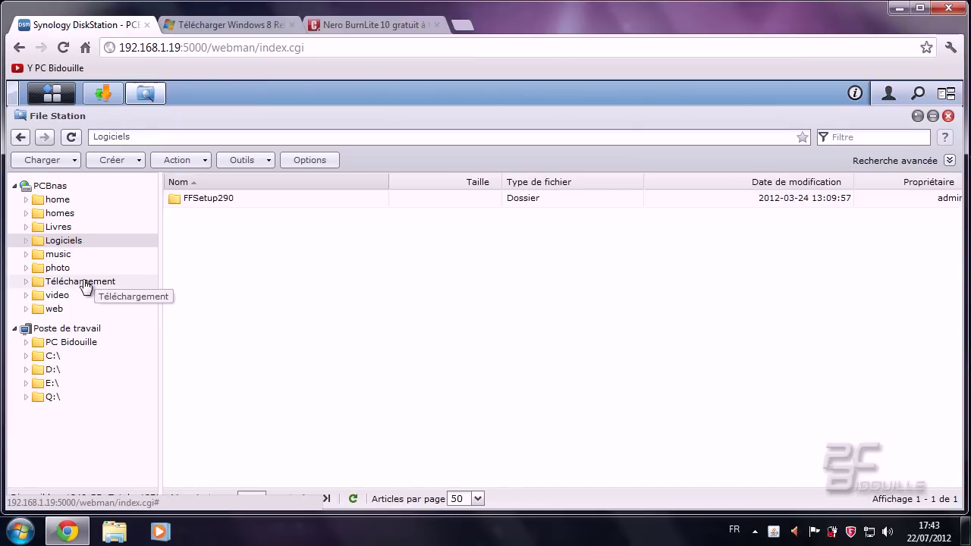
{"action": "left_click", "coordinate": [83, 282]}
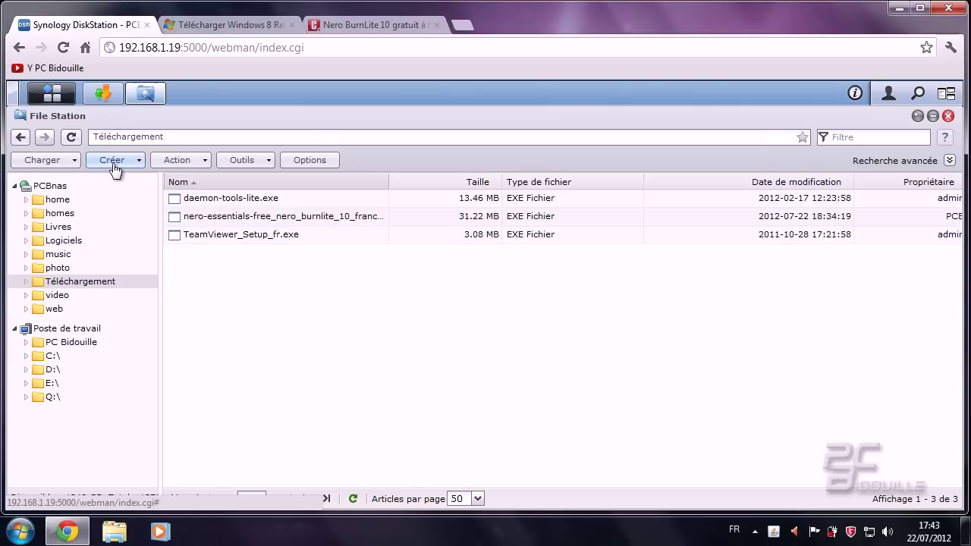
{"action": "mouse_move", "coordinate": [144, 95]}
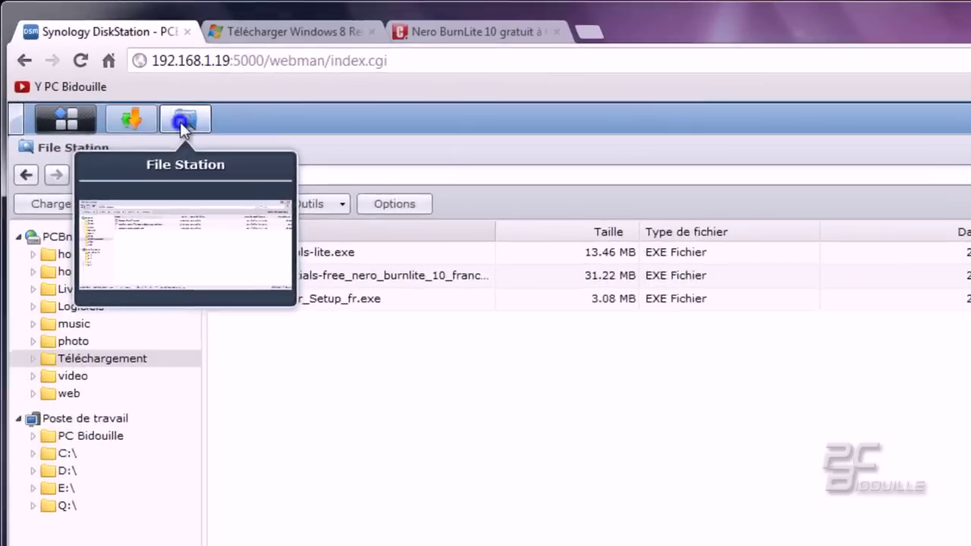
{"action": "right_click", "coordinate": [176, 122]}
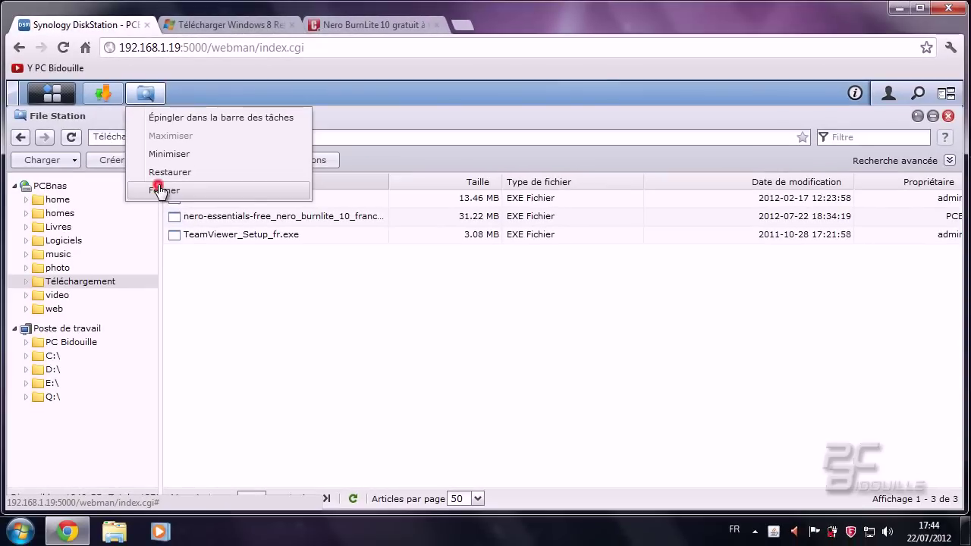
{"action": "left_click", "coordinate": [161, 191]}
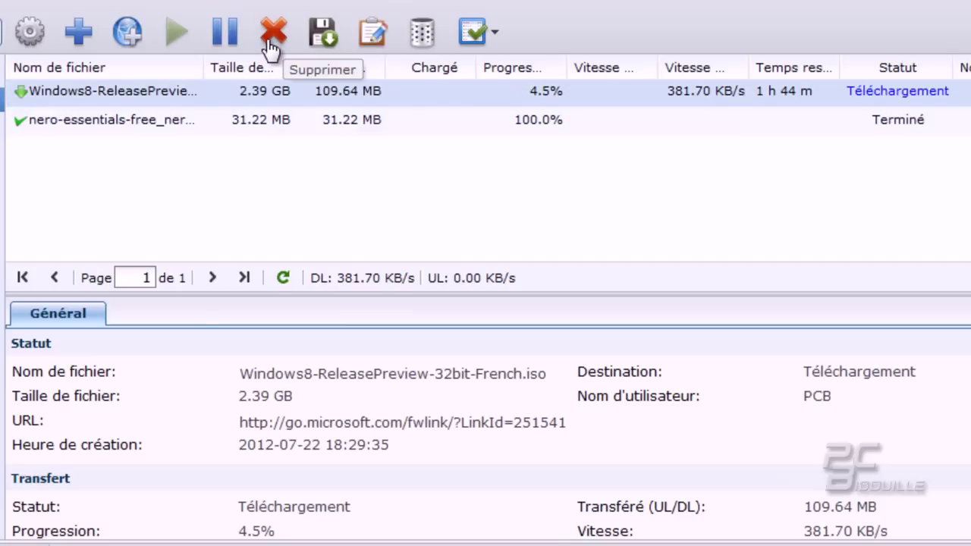
Select the finished nero-essentials task in the Download Station list
{"action": "left_click", "coordinate": [172, 121]}
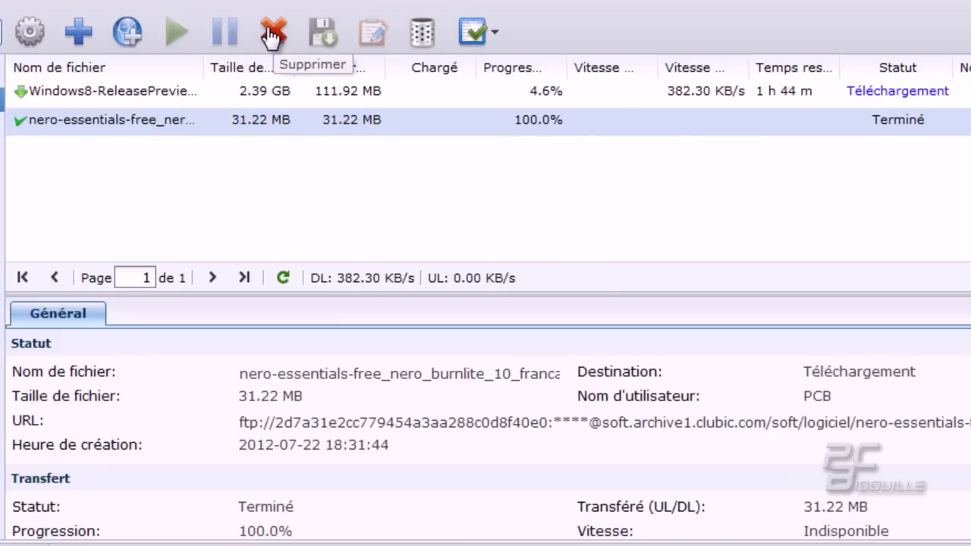